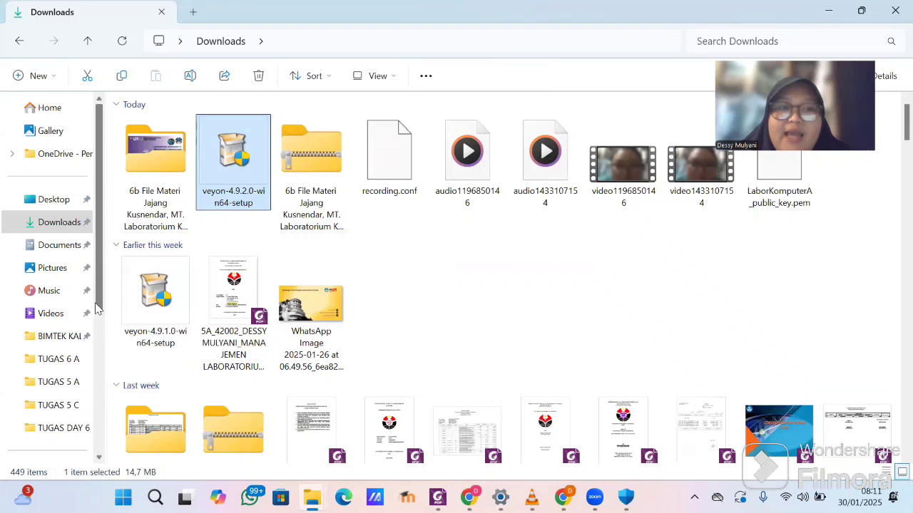
Step: Open the properties of This PC to check the computer's processor, RAM and system type
{"action": "left_click_drag", "start_coordinate": [95, 308], "coordinate": [91, 392]}
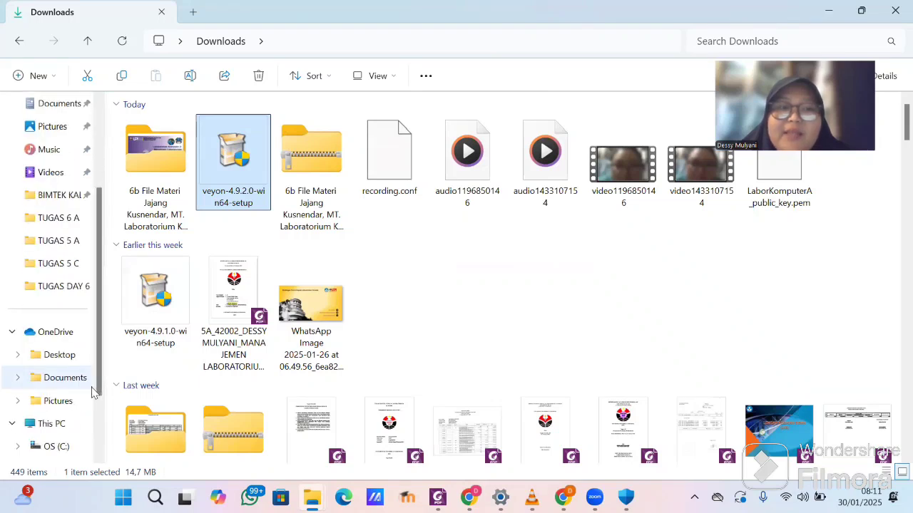
{"action": "left_click", "coordinate": [59, 423]}
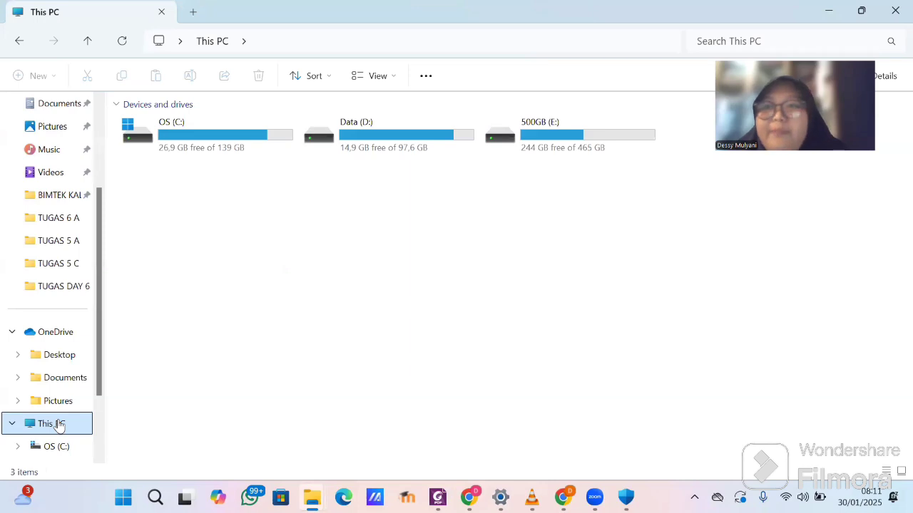
{"action": "mouse_move", "coordinate": [314, 496]}
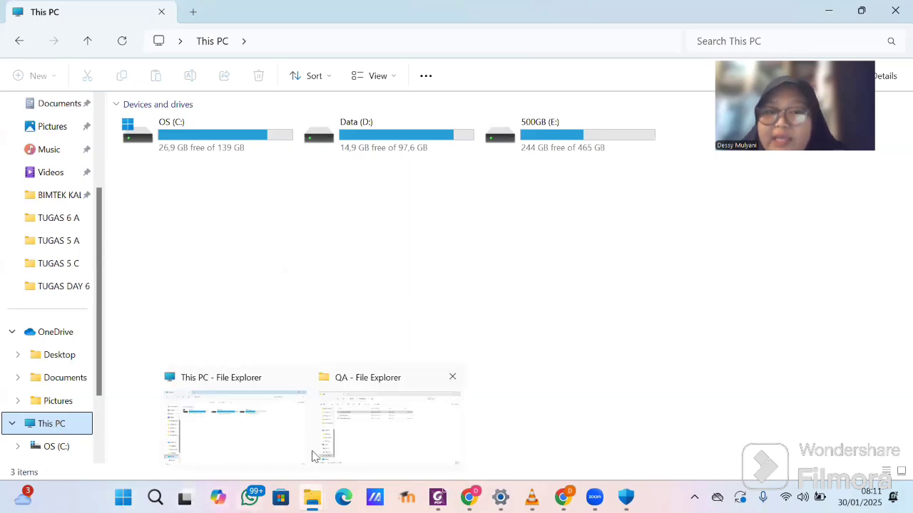
{"action": "right_click", "coordinate": [71, 433]}
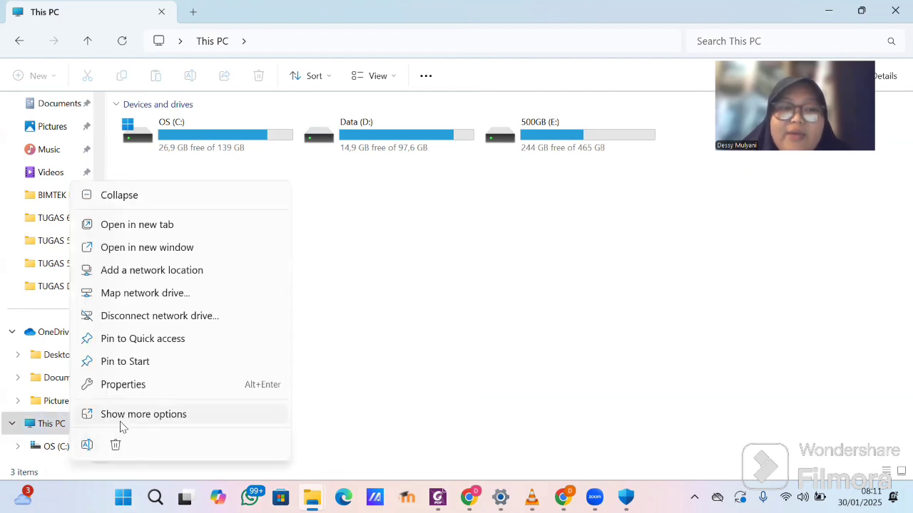
{"action": "left_click", "coordinate": [120, 421]}
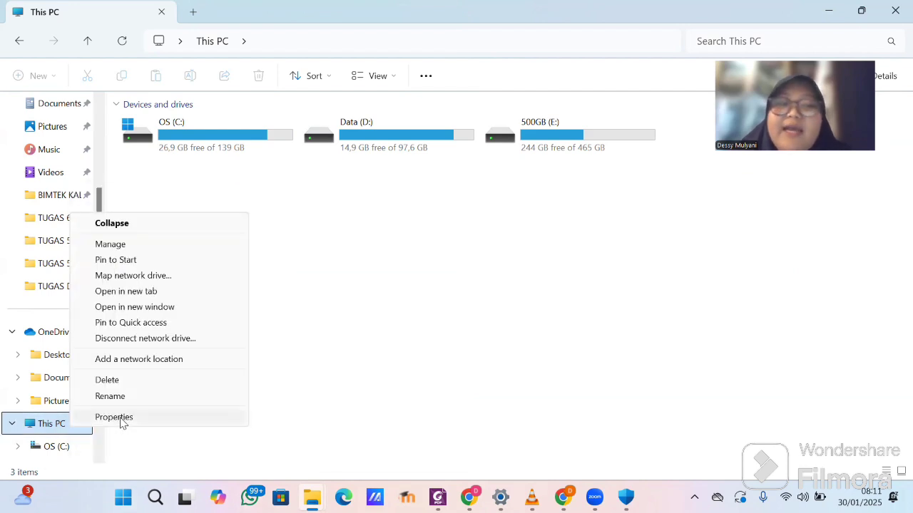
{"action": "left_click", "coordinate": [121, 422]}
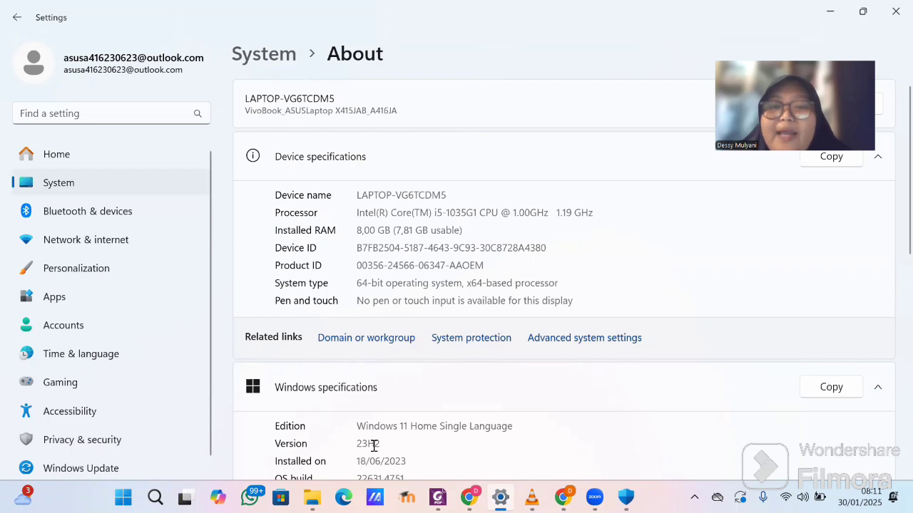
Step: Switch to Chrome, search Google for "veyon" in a new tab and open the Download Veyon page
{"action": "mouse_move", "coordinate": [563, 497]}
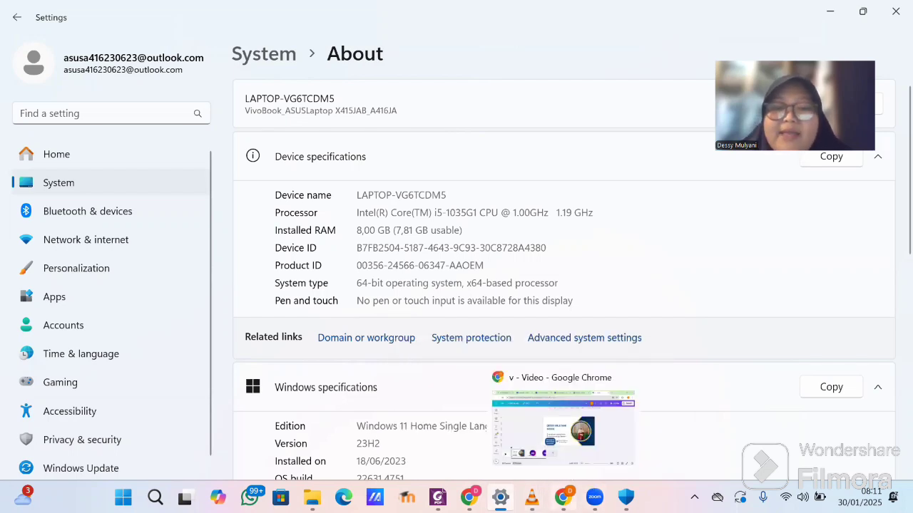
{"action": "mouse_move", "coordinate": [468, 497]}
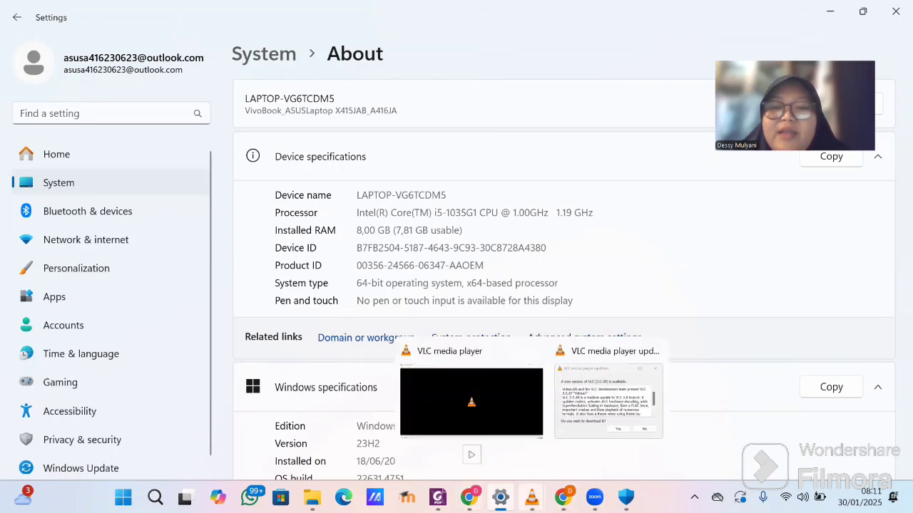
{"action": "left_click", "coordinate": [563, 497]}
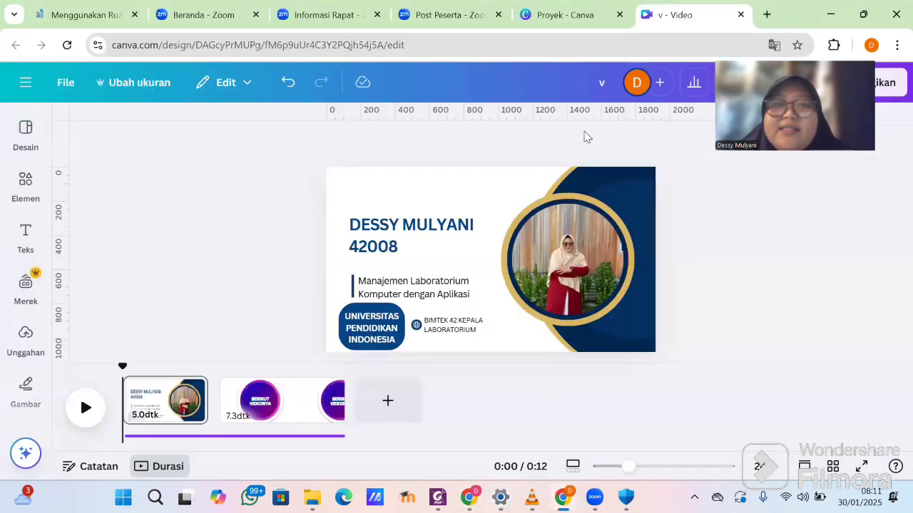
{"action": "left_click", "coordinate": [768, 13]}
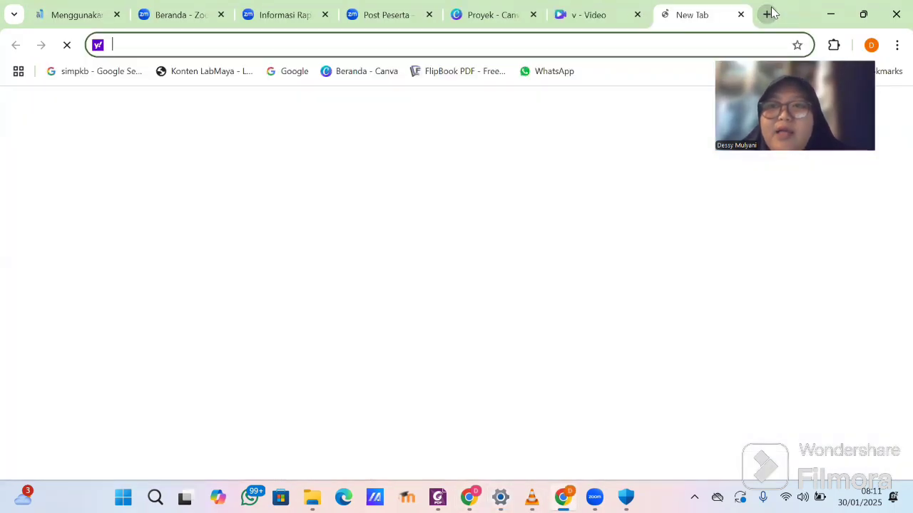
{"action": "left_click", "coordinate": [281, 77]}
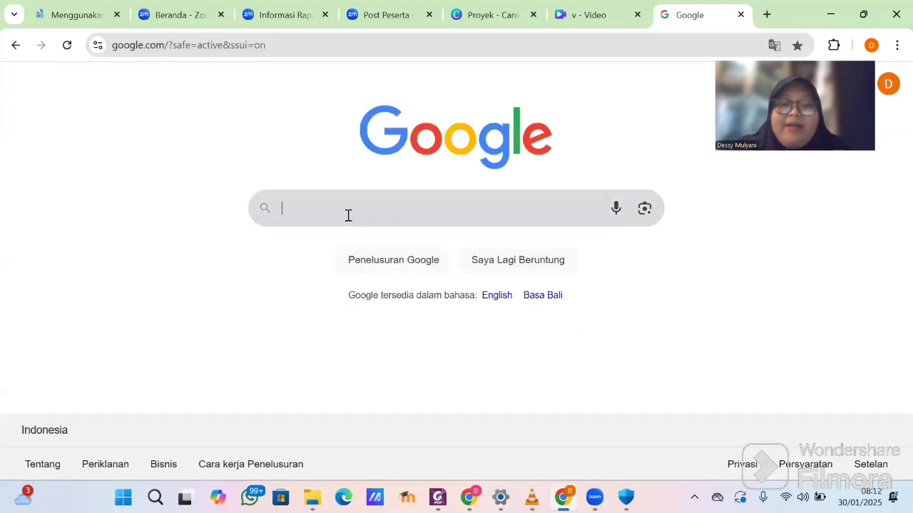
{"action": "type", "text": "veyon"}
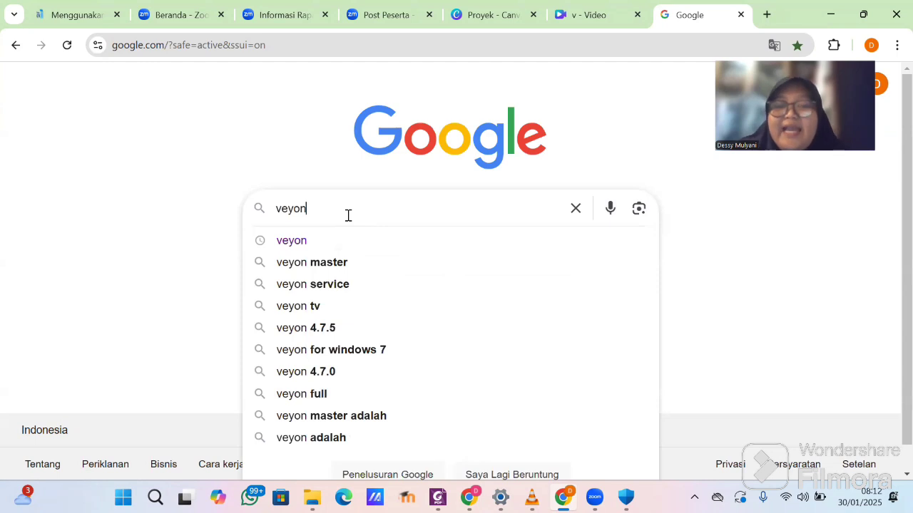
{"action": "key", "text": "Return"}
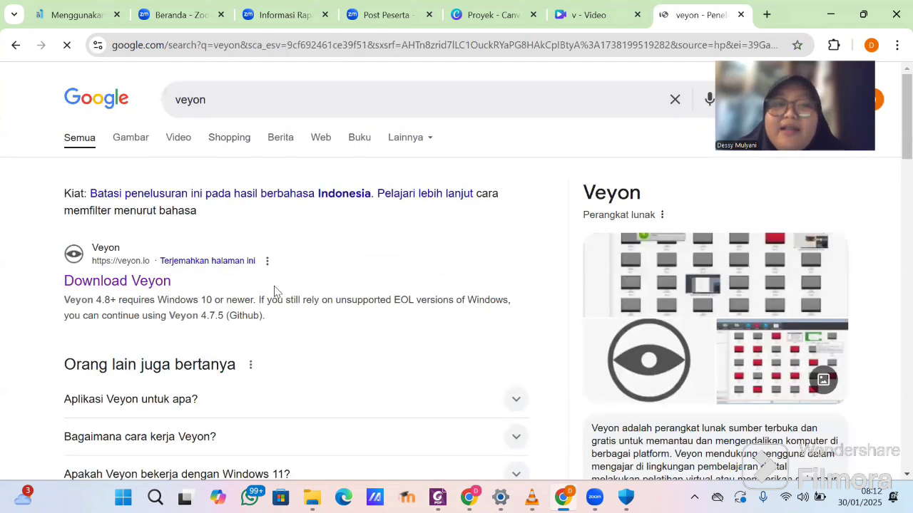
{"action": "left_click", "coordinate": [100, 283]}
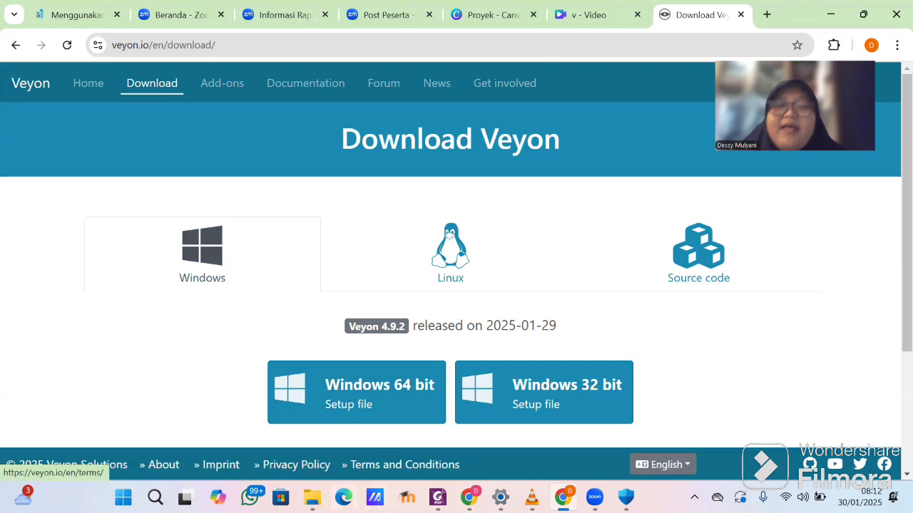
Step: Switch to File Explorer and run the veyon-4.9.2.0-win64-setup installer from the Downloads folder
{"action": "mouse_move", "coordinate": [312, 497]}
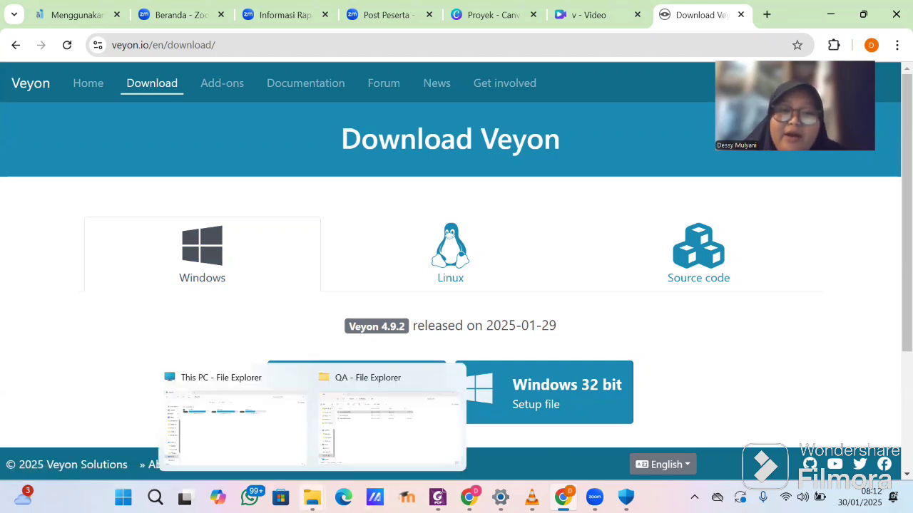
{"action": "left_click", "coordinate": [281, 449]}
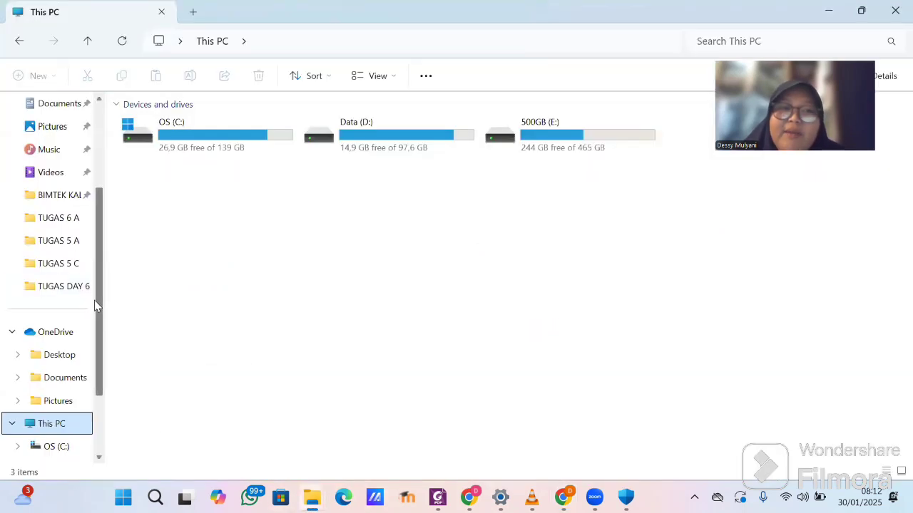
{"action": "scroll", "coordinate": [92, 267], "scroll_direction": "up", "scroll_amount": 3}
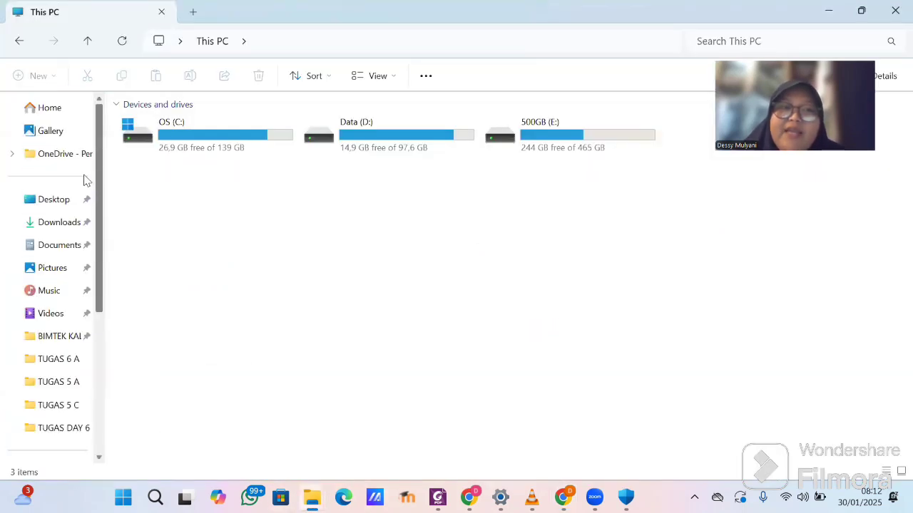
{"action": "left_click", "coordinate": [45, 225]}
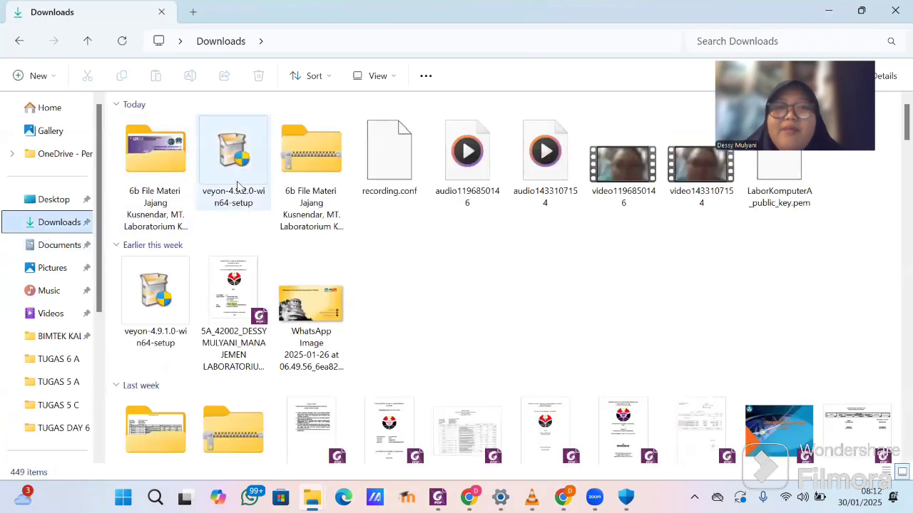
{"action": "left_click", "coordinate": [237, 184]}
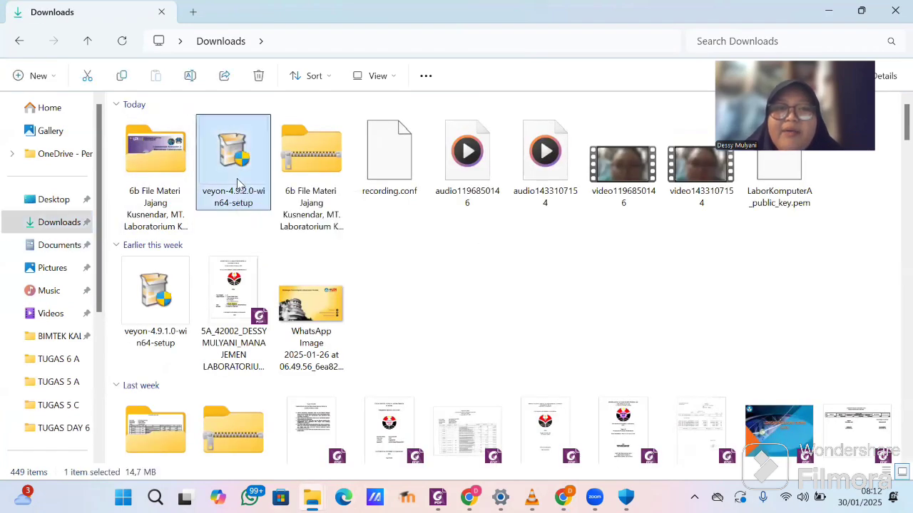
{"action": "right_click", "coordinate": [237, 184]}
{"action": "left_click", "coordinate": [286, 222]}
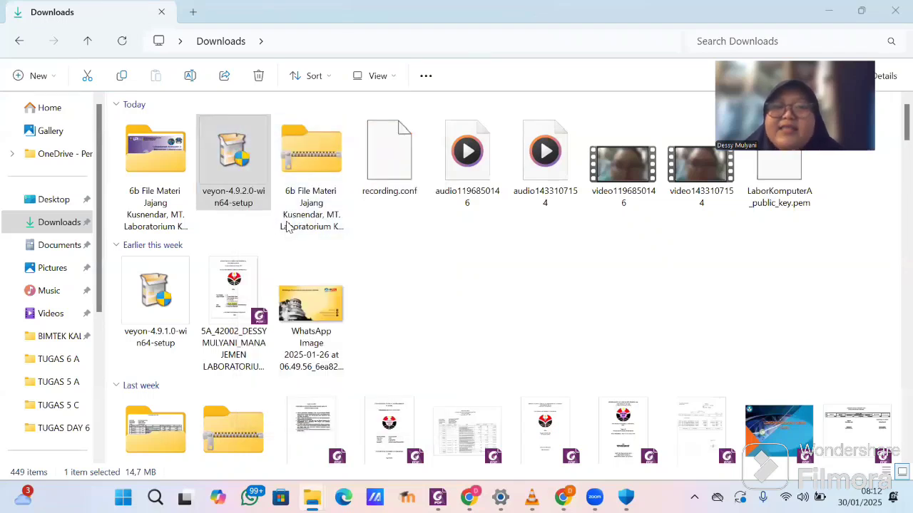
{"action": "left_click", "coordinate": [407, 368]}
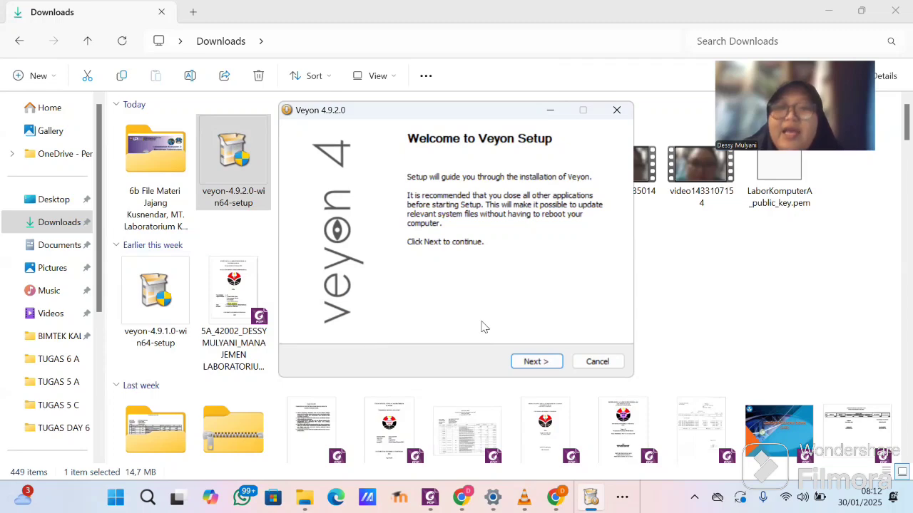
Step: Accept the Veyon license agreement and keep C:\Program Files\Veyon\ as the destination folder
{"action": "left_click", "coordinate": [529, 361]}
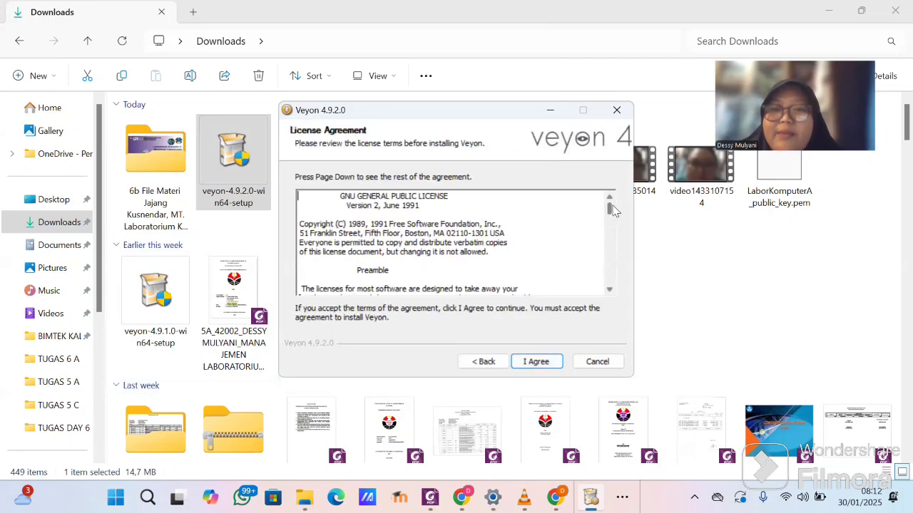
{"action": "left_click_drag", "start_coordinate": [612, 211], "coordinate": [607, 285]}
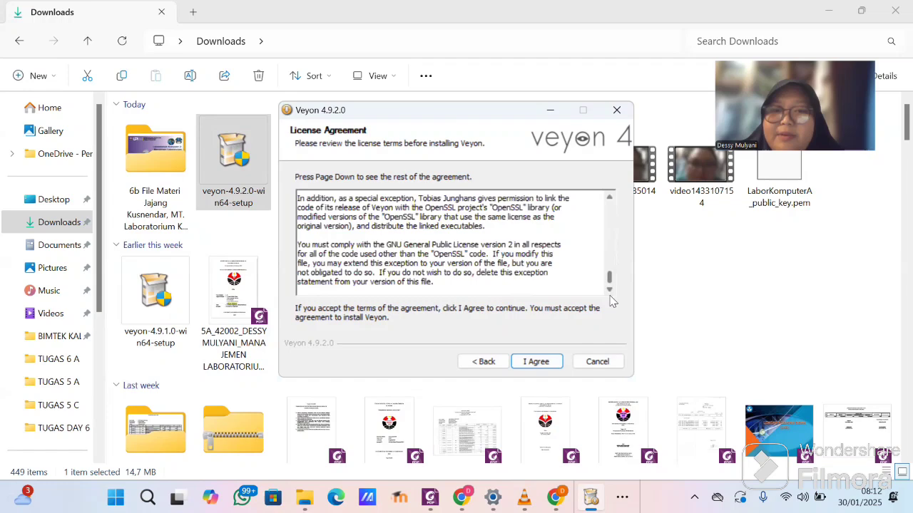
{"action": "left_click", "coordinate": [540, 364]}
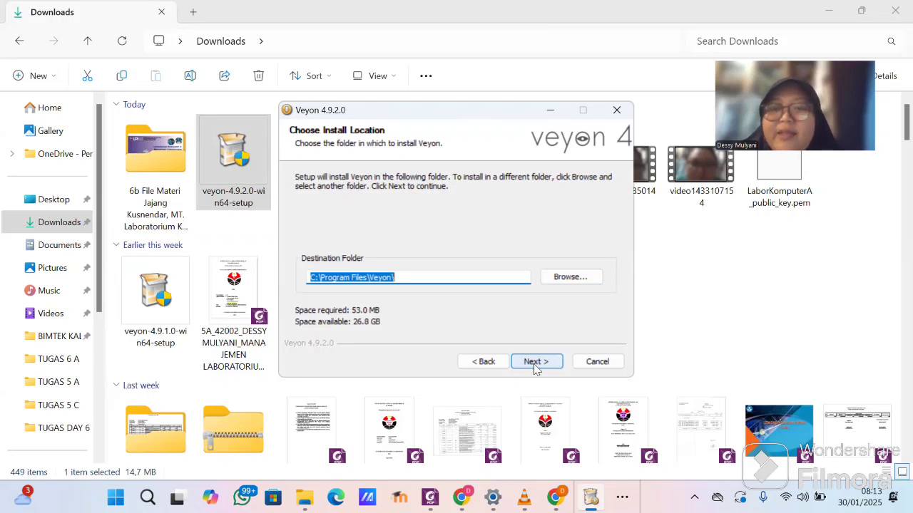
{"action": "left_click", "coordinate": [534, 362]}
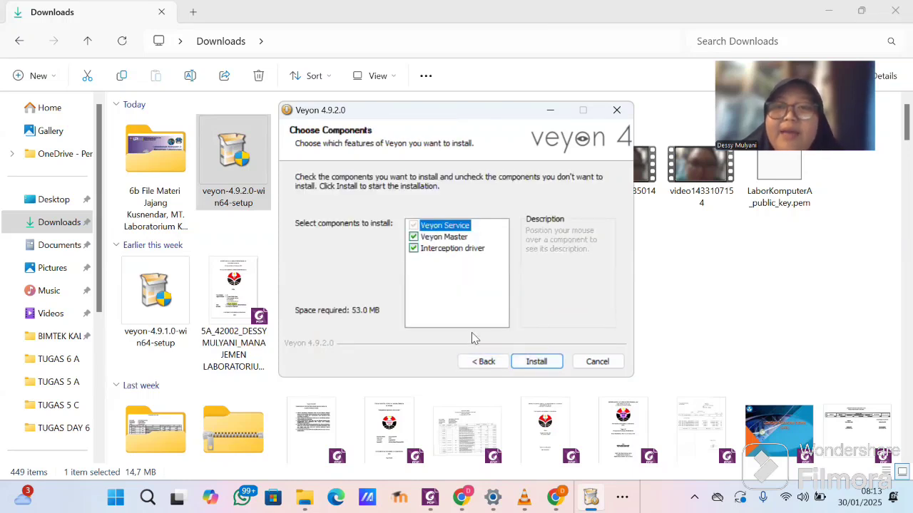
Step: Exclude the Veyon Master component from the installation, and quit Veyon Setup without installing
{"action": "mouse_move", "coordinate": [495, 236]}
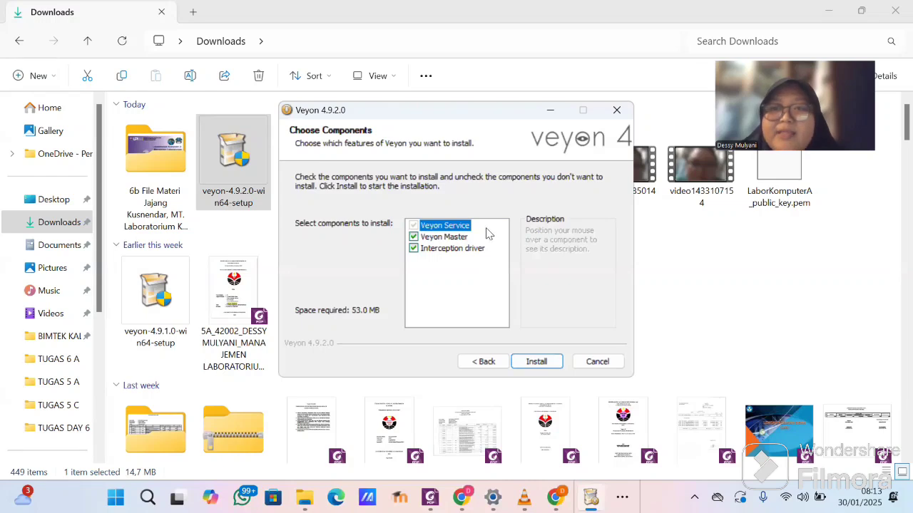
{"action": "mouse_move", "coordinate": [454, 225]}
{"action": "left_click", "coordinate": [413, 237]}
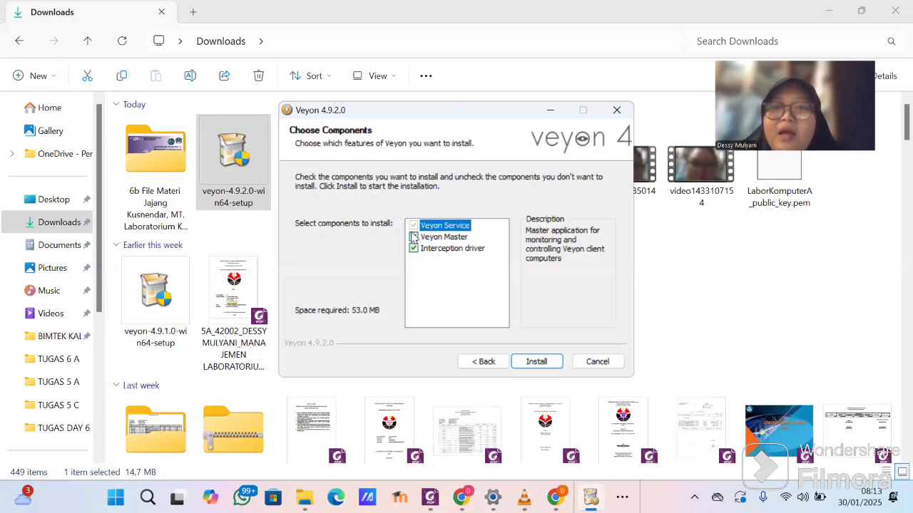
{"action": "left_click", "coordinate": [413, 237]}
{"action": "mouse_move", "coordinate": [442, 250]}
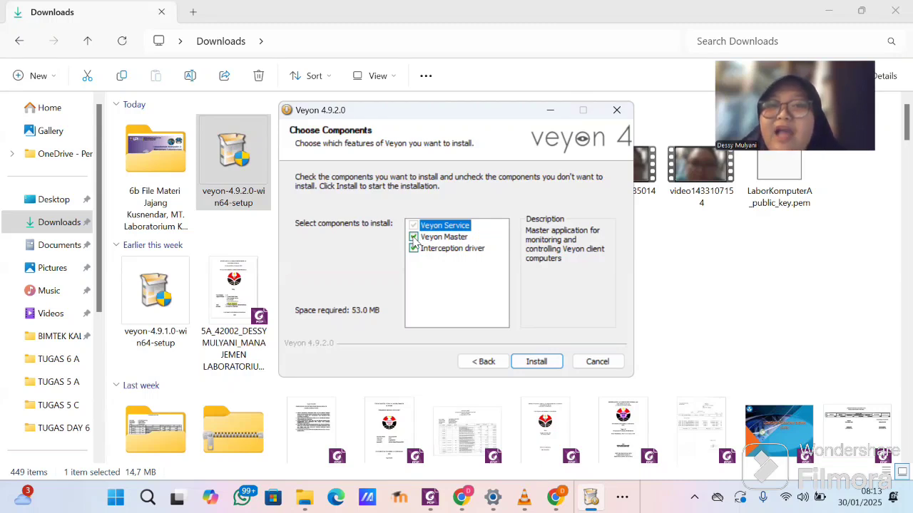
{"action": "left_click", "coordinate": [415, 238]}
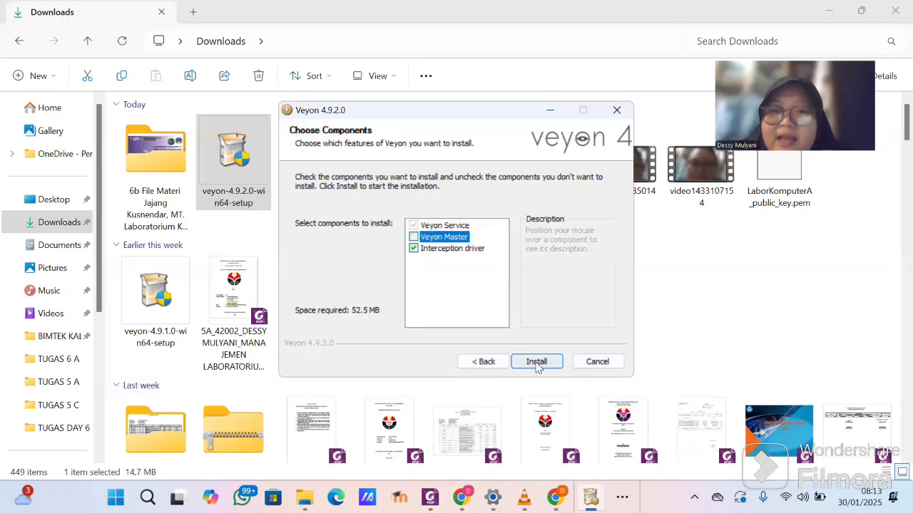
{"action": "left_click", "coordinate": [580, 367]}
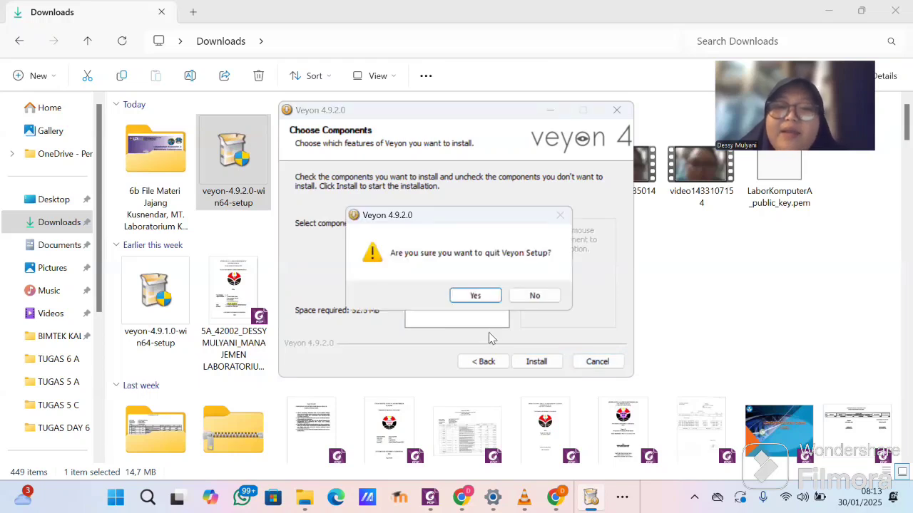
{"action": "left_click", "coordinate": [495, 296]}
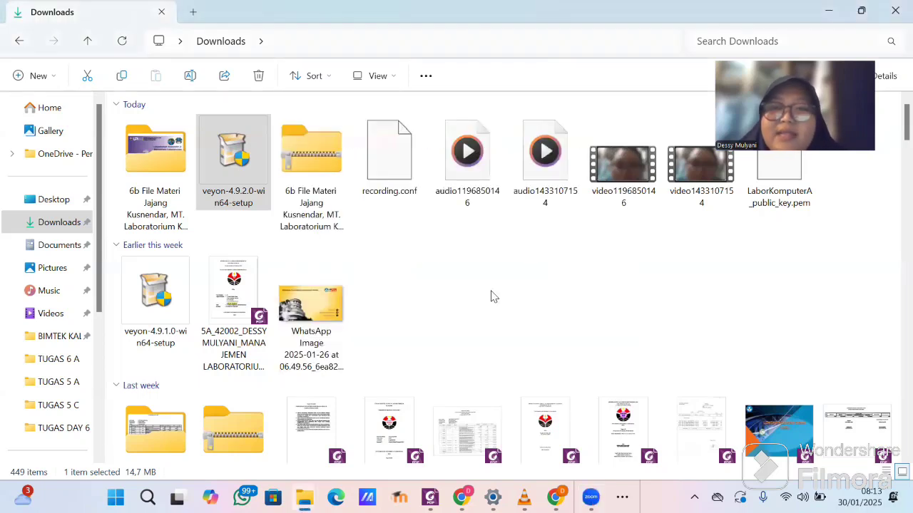
Step: Search Windows for "vey" and open Veyon Configurator
{"action": "left_click", "coordinate": [148, 497]}
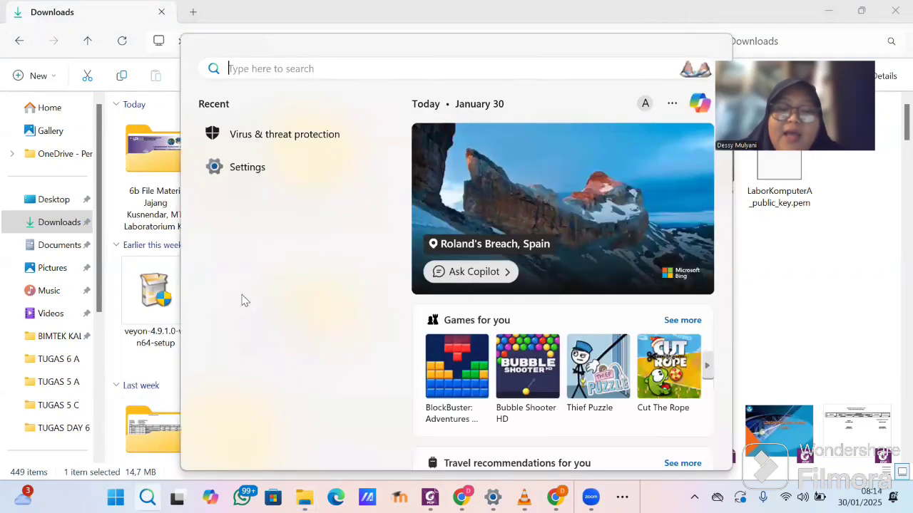
{"action": "type", "text": "klo"}
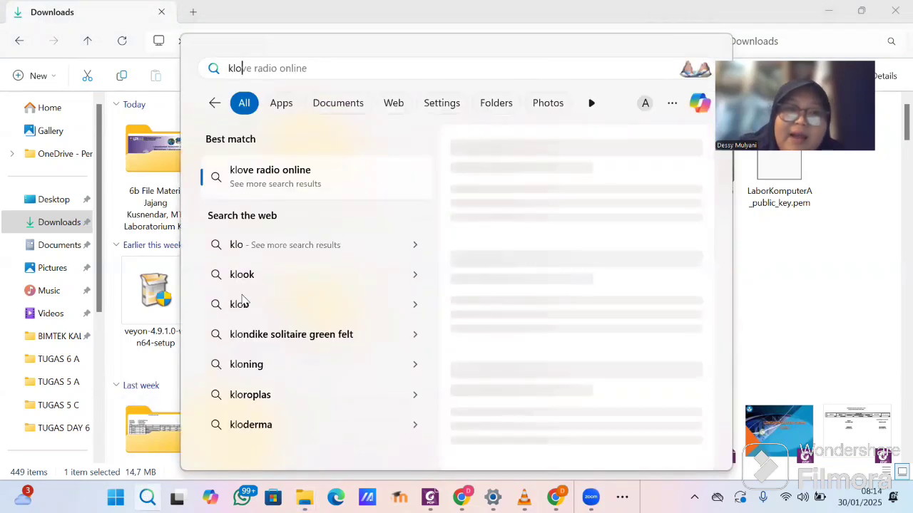
{"action": "key", "text": "BackSpace"}
{"action": "key", "text": "BackSpace"}
{"action": "key", "text": "BackSpace"}
{"action": "type", "text": "vey"}
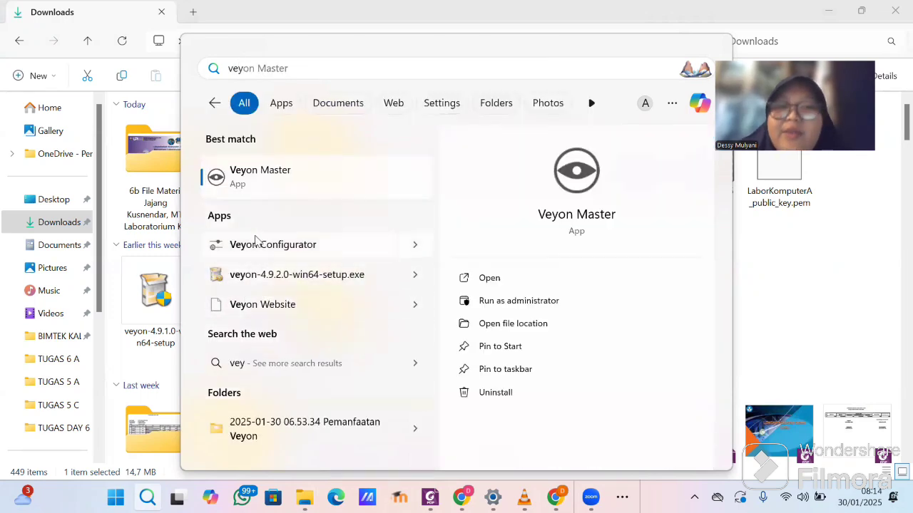
{"action": "left_click", "coordinate": [264, 244]}
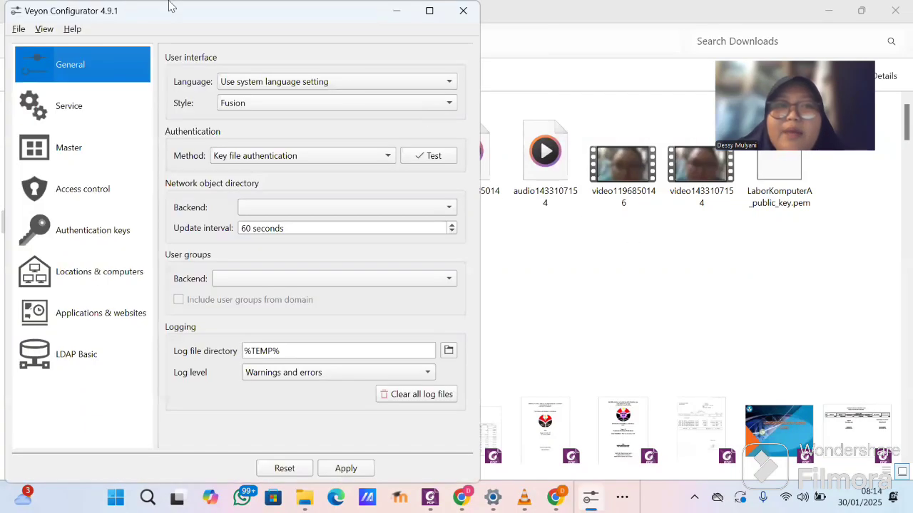
Step: Maximize the Veyon Configurator window and select Key file authentication as the authentication method
{"action": "left_click_drag", "start_coordinate": [131, 14], "coordinate": [331, 197]}
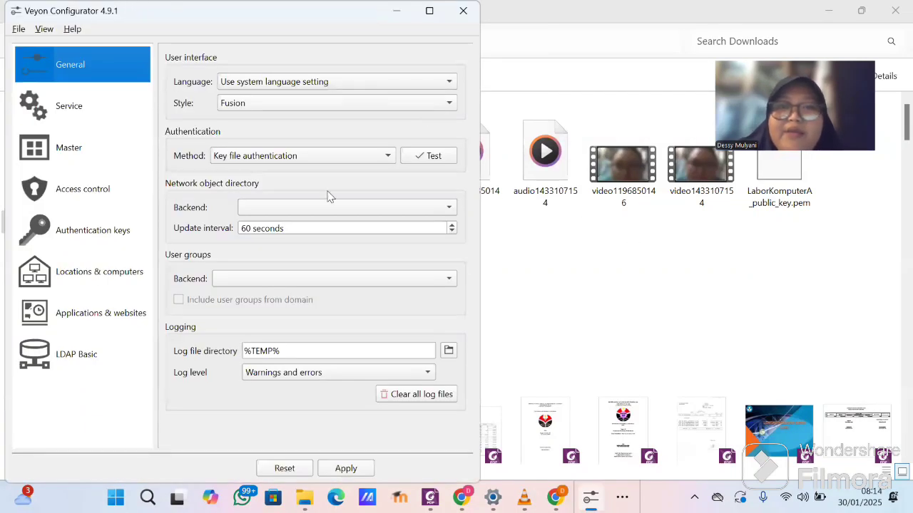
{"action": "left_click", "coordinate": [624, 198]}
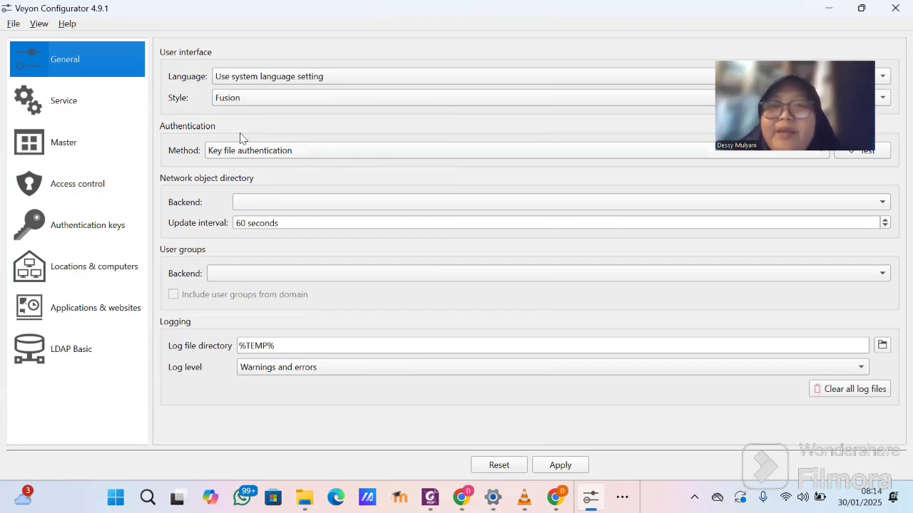
{"action": "left_click", "coordinate": [351, 152]}
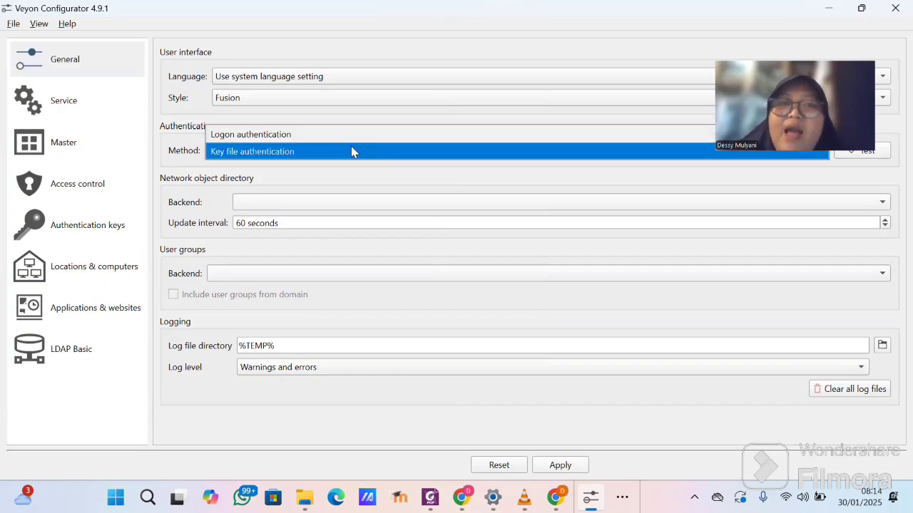
{"action": "left_click", "coordinate": [311, 158]}
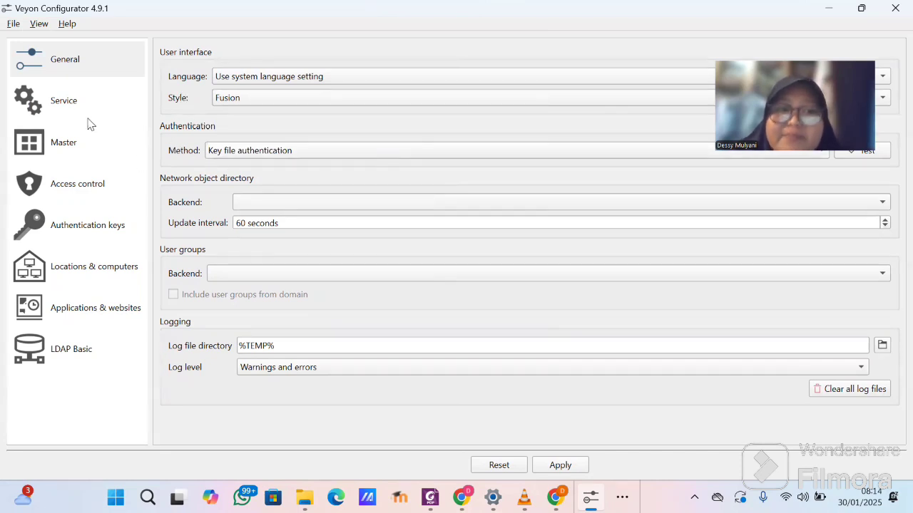
Step: Open the authentication keys settings and start creating a new key pair
{"action": "left_click", "coordinate": [81, 228]}
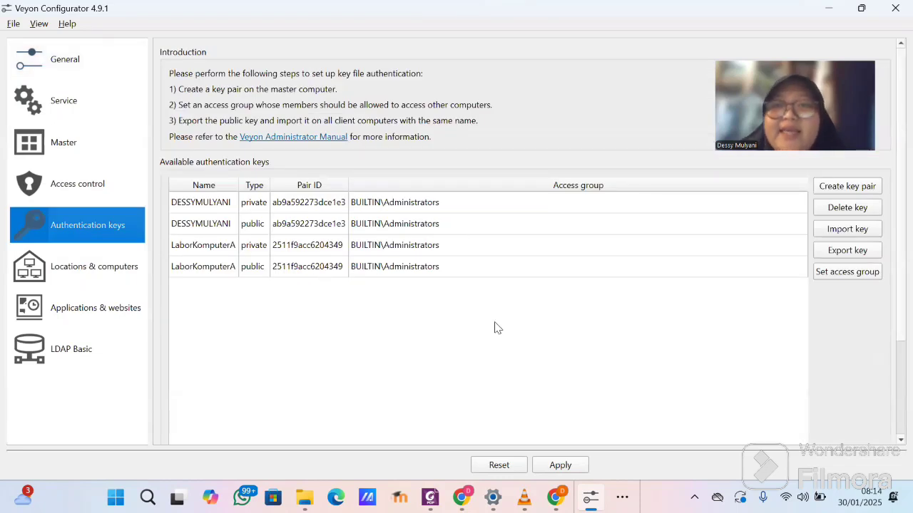
{"action": "mouse_move", "coordinate": [497, 328]}
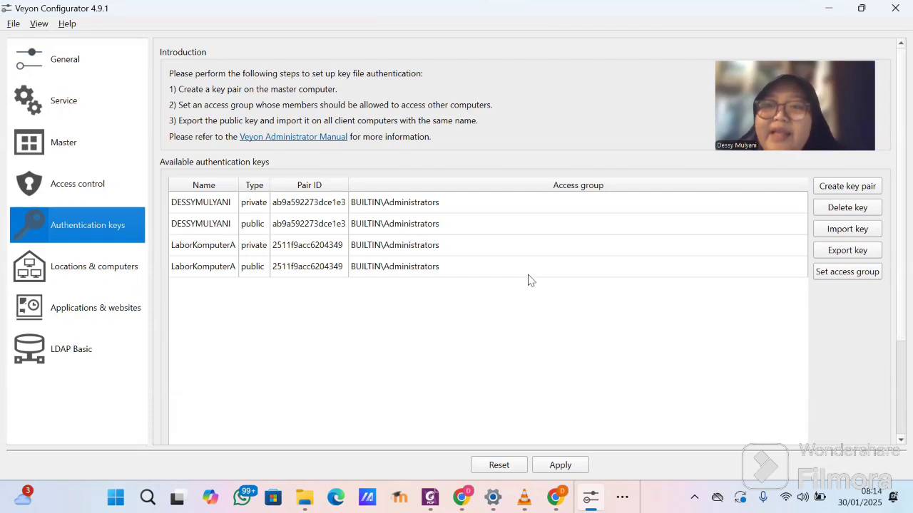
{"action": "left_click", "coordinate": [835, 191]}
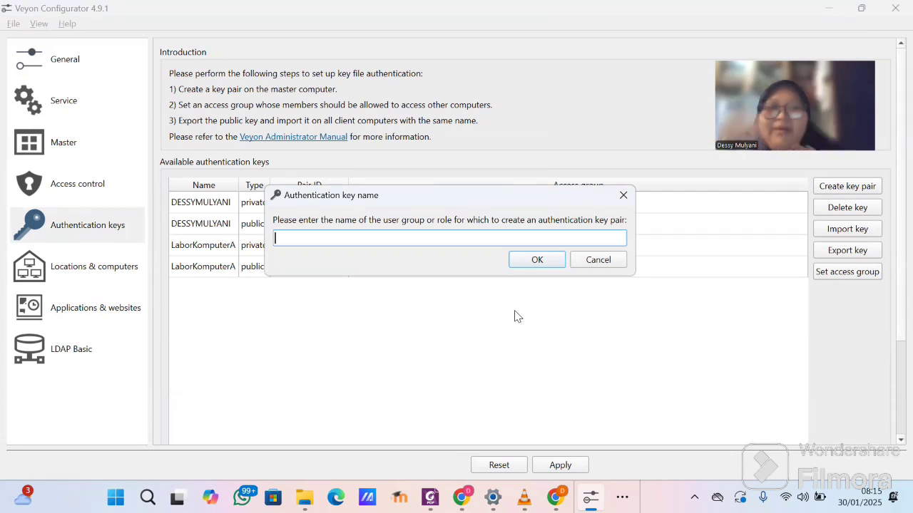
{"action": "type", "text": "Labor "}
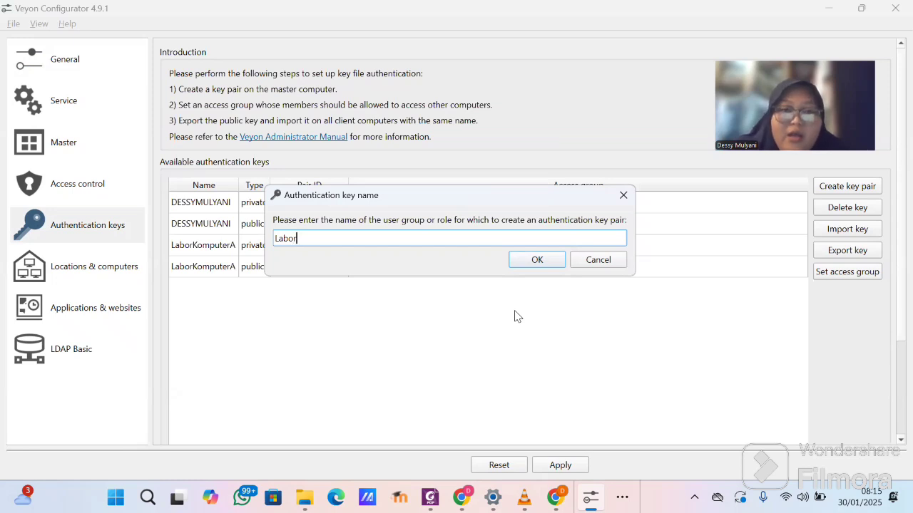
{"action": "type", "text": "Kompute"}
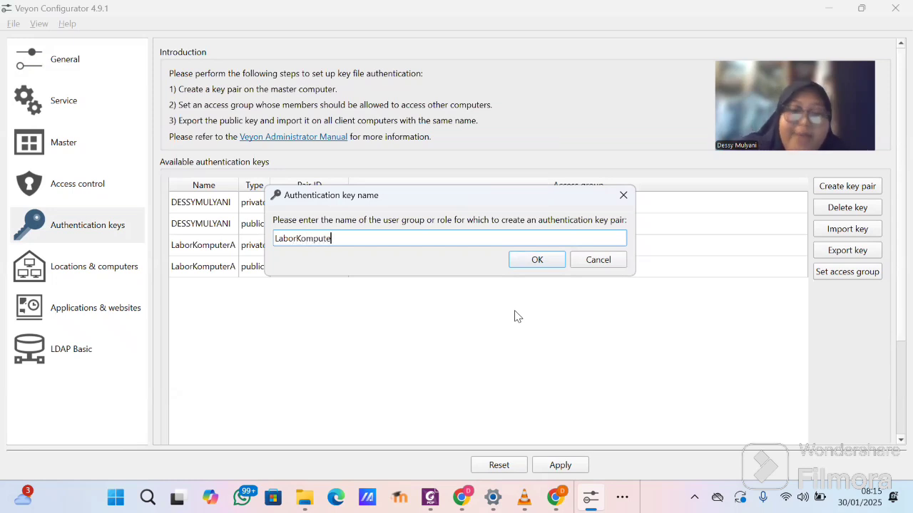
{"action": "type", "text": "r"}
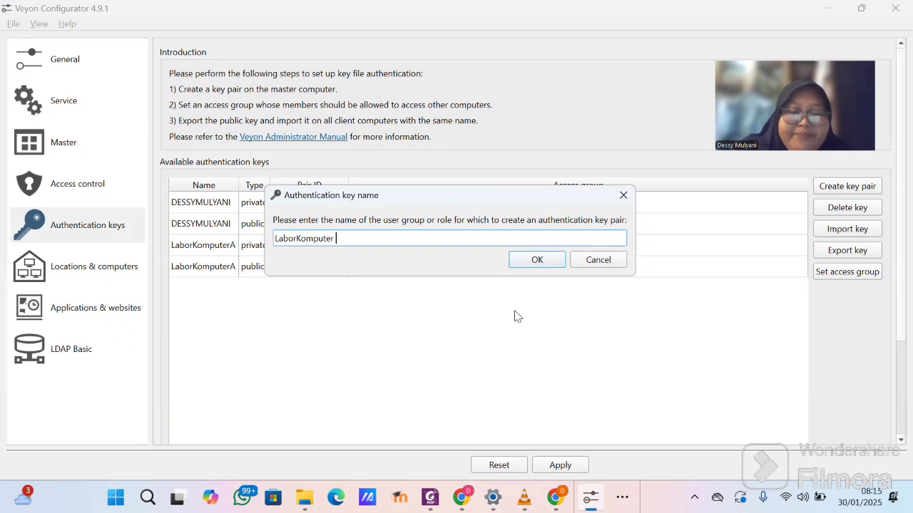
{"action": "type", "text": " B"}
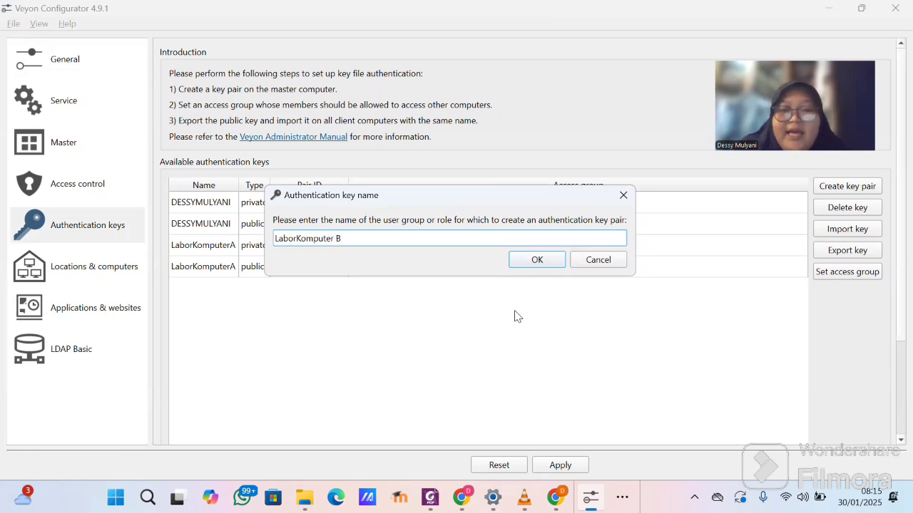
{"action": "key", "text": "BackSpace"}
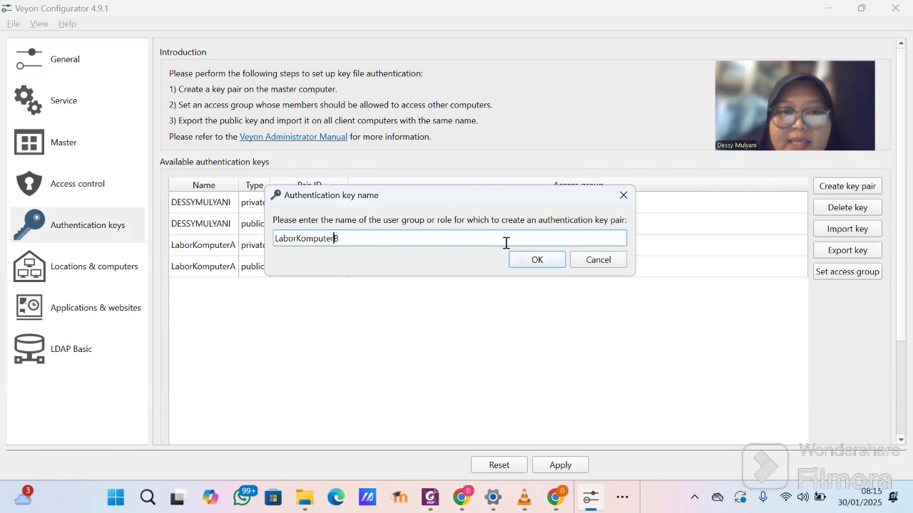
{"action": "left_click_drag", "start_coordinate": [504, 236], "coordinate": [245, 219]}
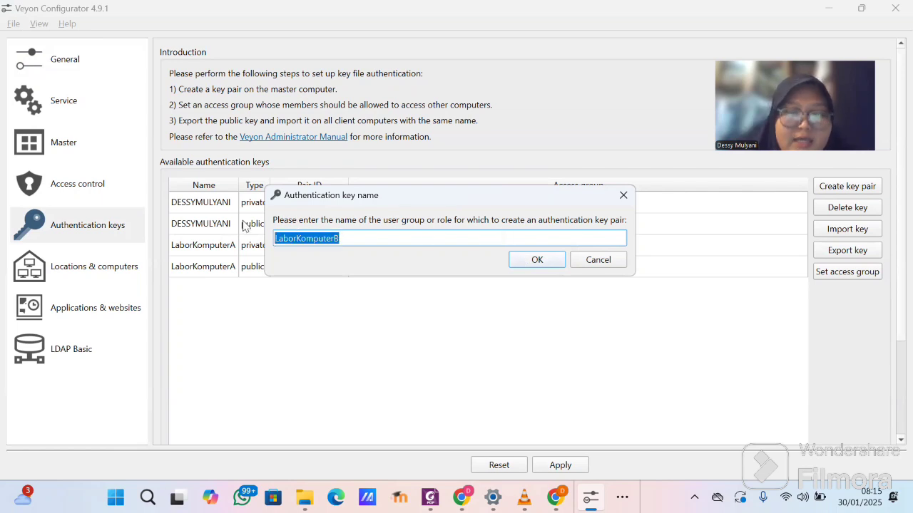
{"action": "key", "text": "BackSpace"}
Step: Name the new authentication key pair LABKOMPUTERB, create it and dismiss the creation notice
{"action": "type", "text": "LA"}
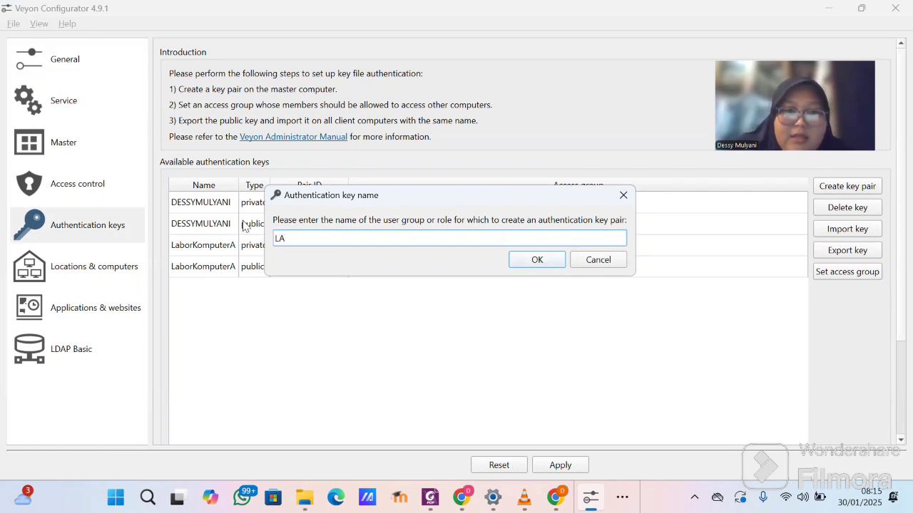
{"action": "type", "text": "BKOMPUTER"}
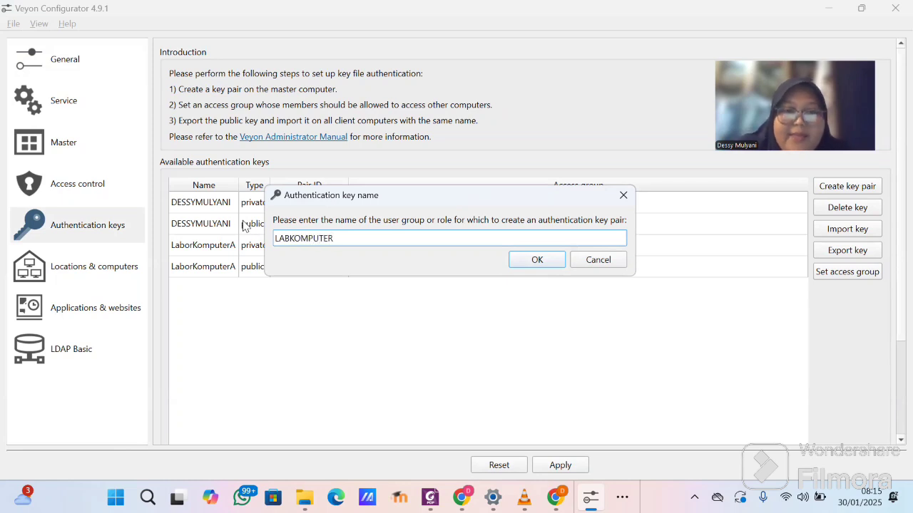
{"action": "type", "text": "B"}
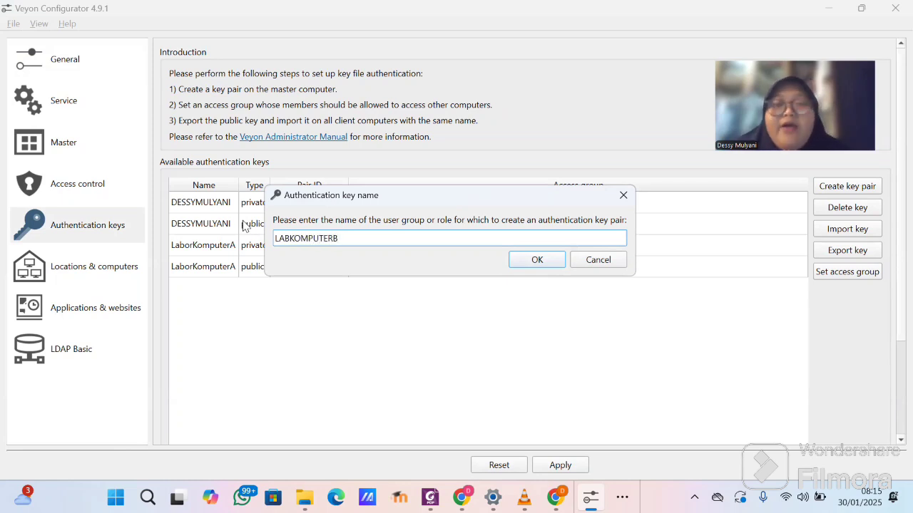
{"action": "left_click", "coordinate": [538, 260]}
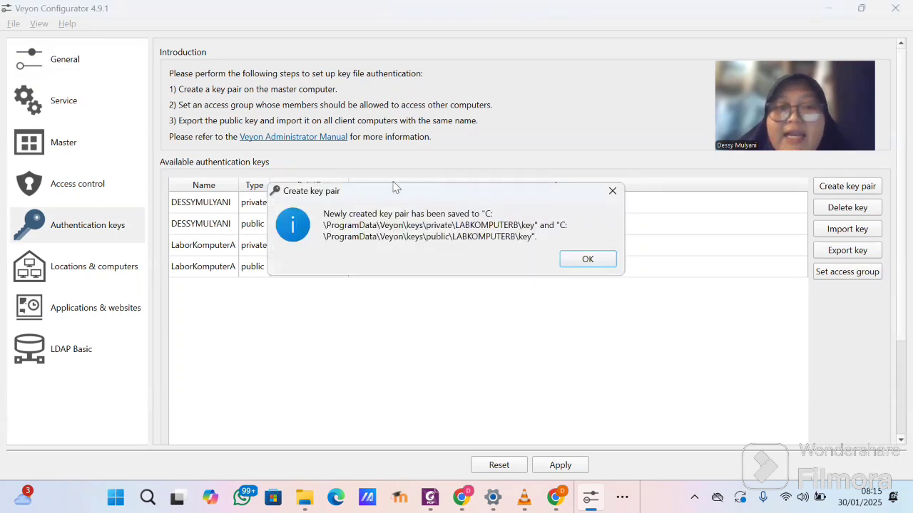
{"action": "left_click", "coordinate": [588, 260]}
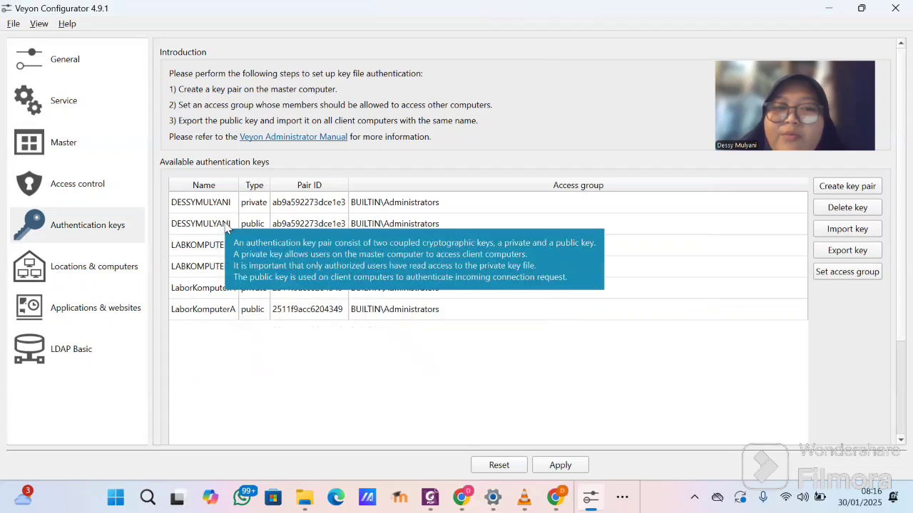
Step: Delete both the private and the public LaborKomputerA authentication keys
{"action": "left_click", "coordinate": [239, 289]}
{"action": "left_click", "coordinate": [846, 208]}
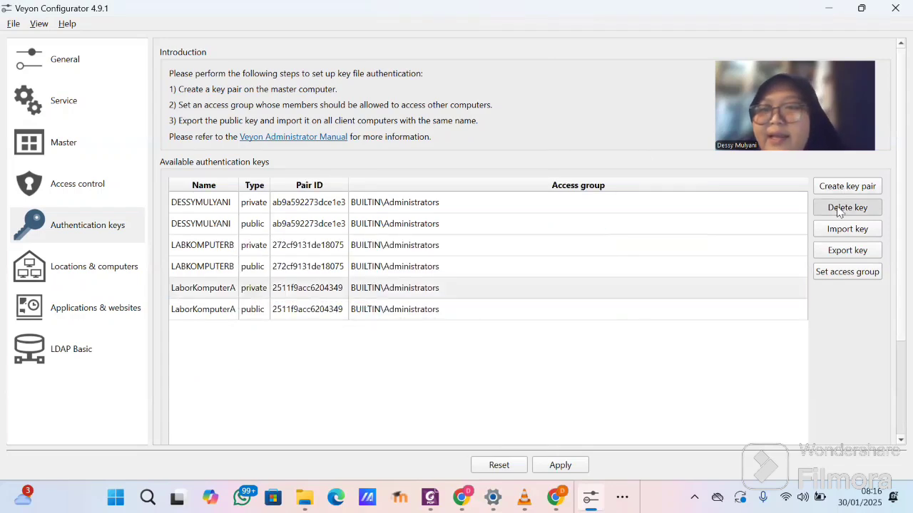
{"action": "left_click", "coordinate": [519, 257]}
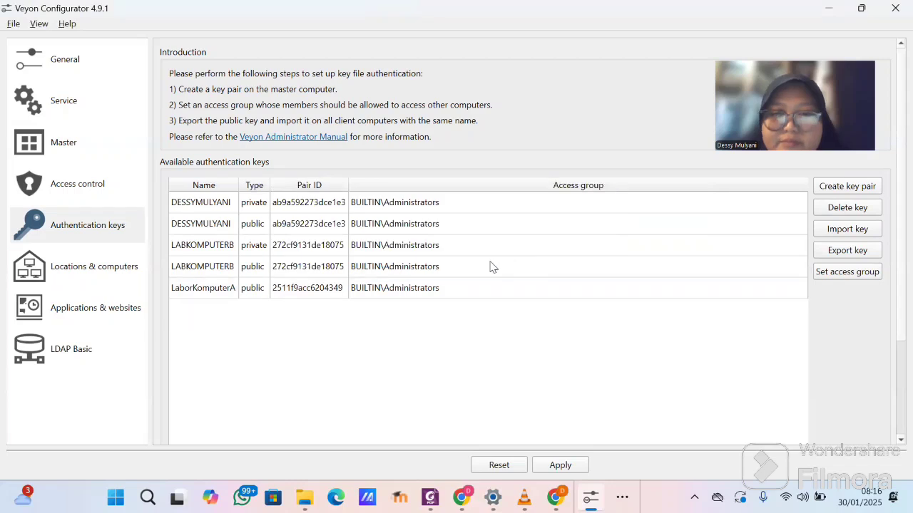
{"action": "left_click", "coordinate": [415, 297]}
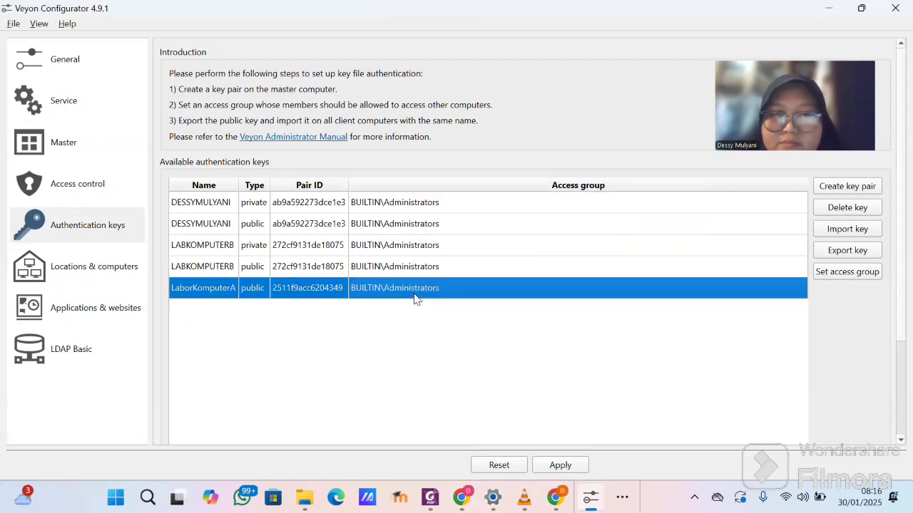
{"action": "left_click", "coordinate": [829, 211]}
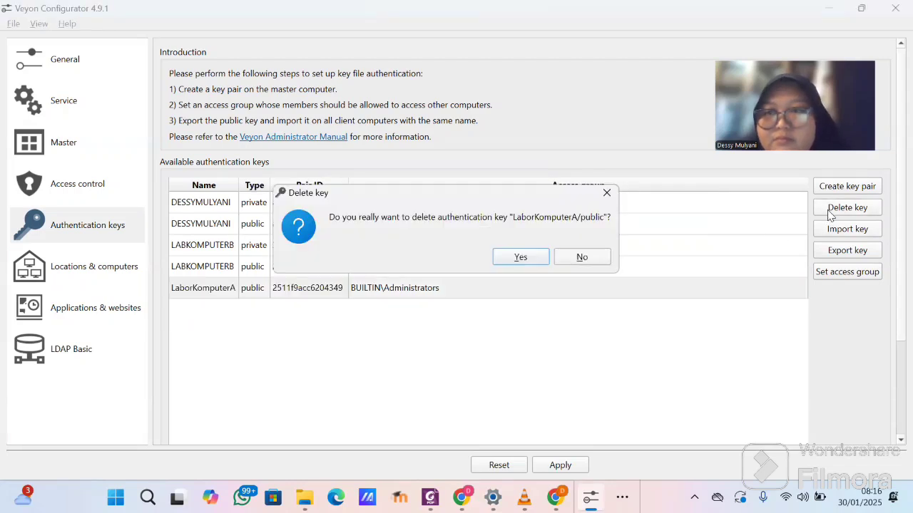
{"action": "left_click", "coordinate": [521, 259]}
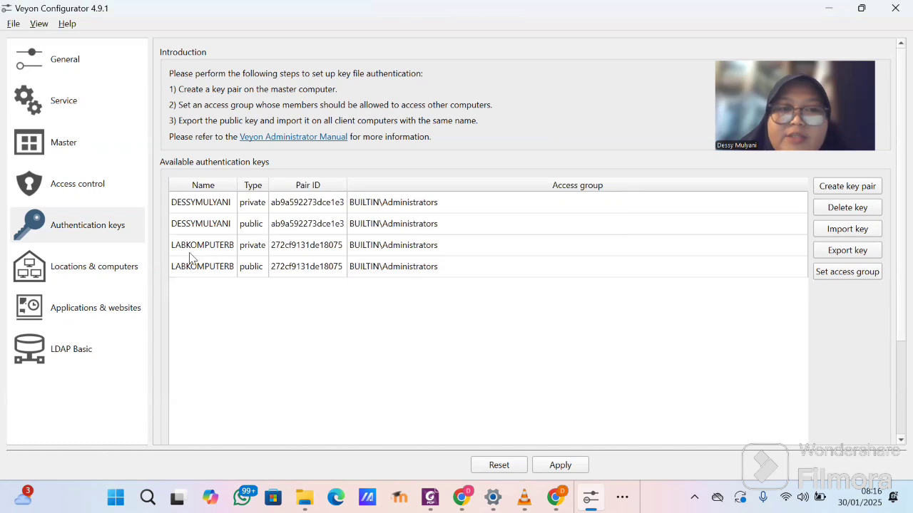
Step: Start exporting the LABKOMPUTERB public key and choose Downloads as the export location
{"action": "mouse_move", "coordinate": [221, 253]}
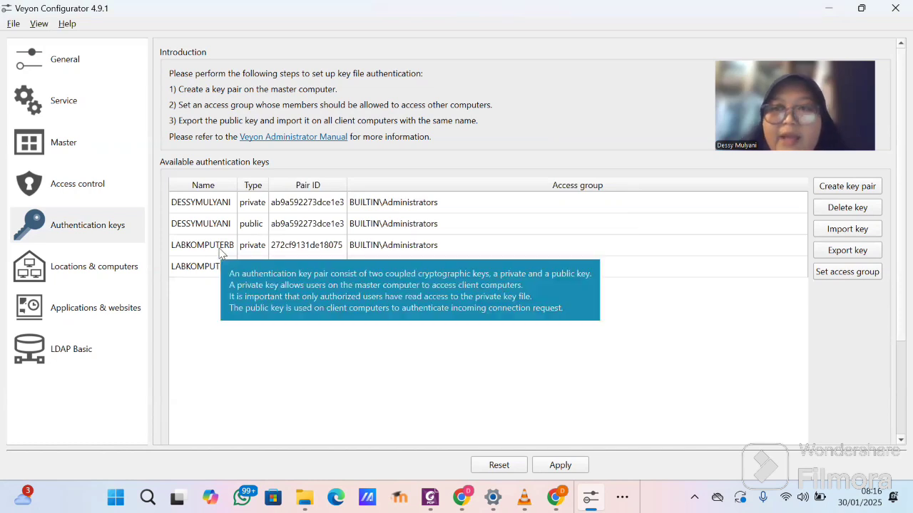
{"action": "left_click", "coordinate": [212, 273]}
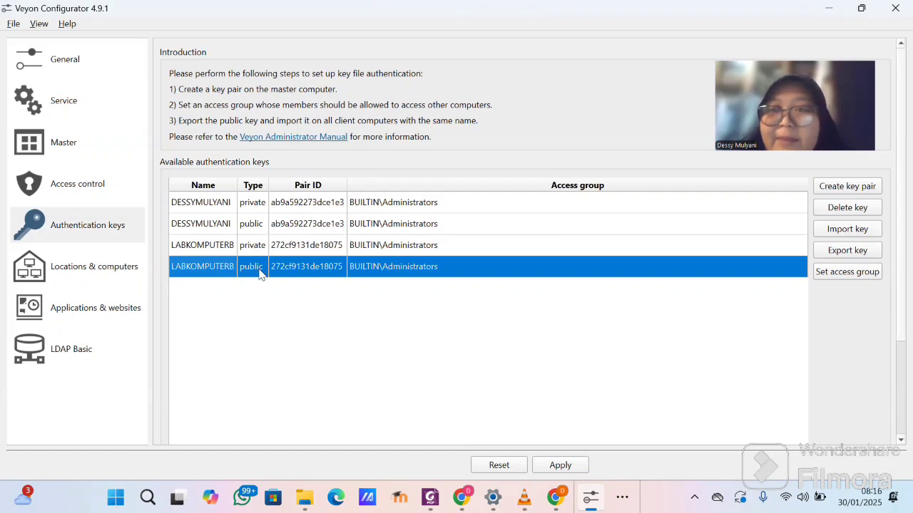
{"action": "mouse_move", "coordinate": [259, 273]}
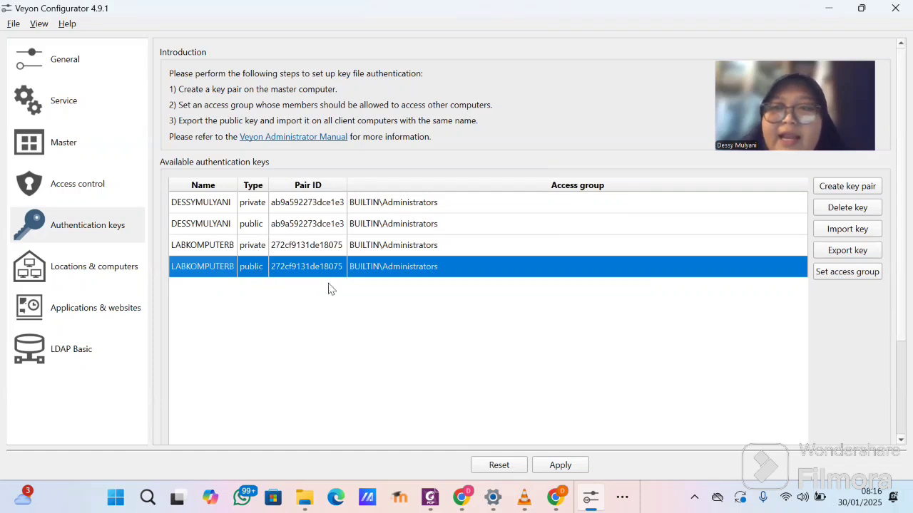
{"action": "left_click", "coordinate": [843, 253]}
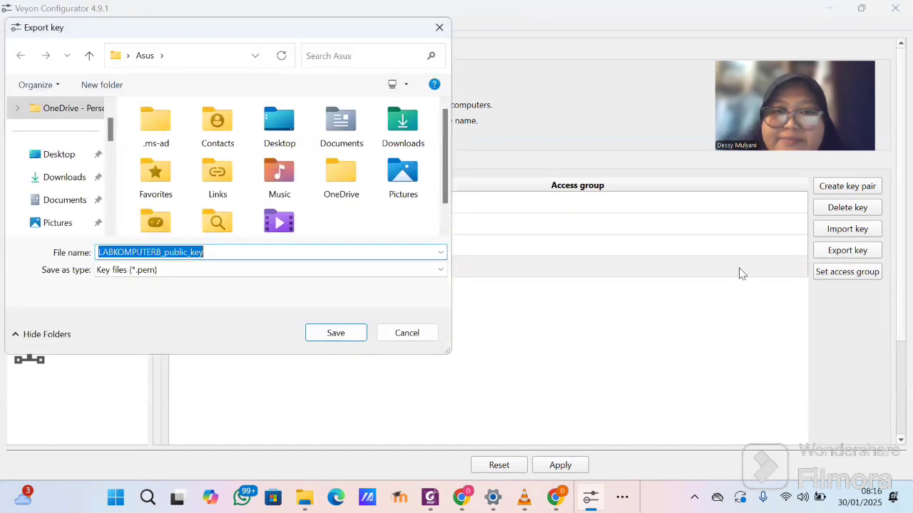
{"action": "left_click", "coordinate": [34, 180]}
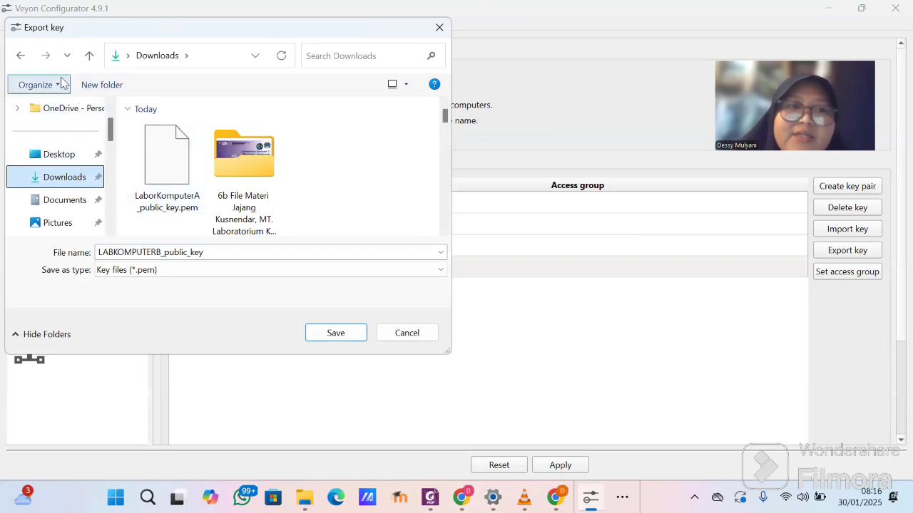
Step: Create a folder named VEYON CLIENT in Downloads and open it as the destination for the exported key
{"action": "left_click", "coordinate": [100, 84]}
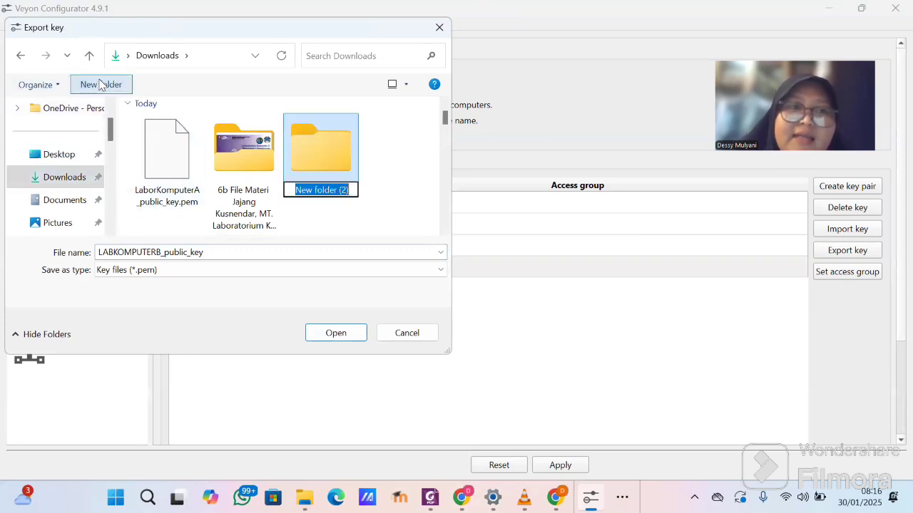
{"action": "type", "text": "VE"}
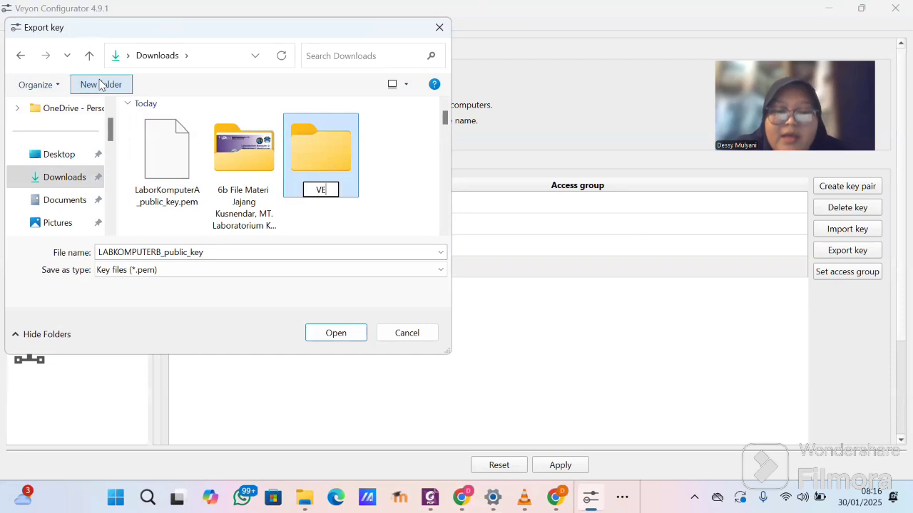
{"action": "type", "text": "YON "}
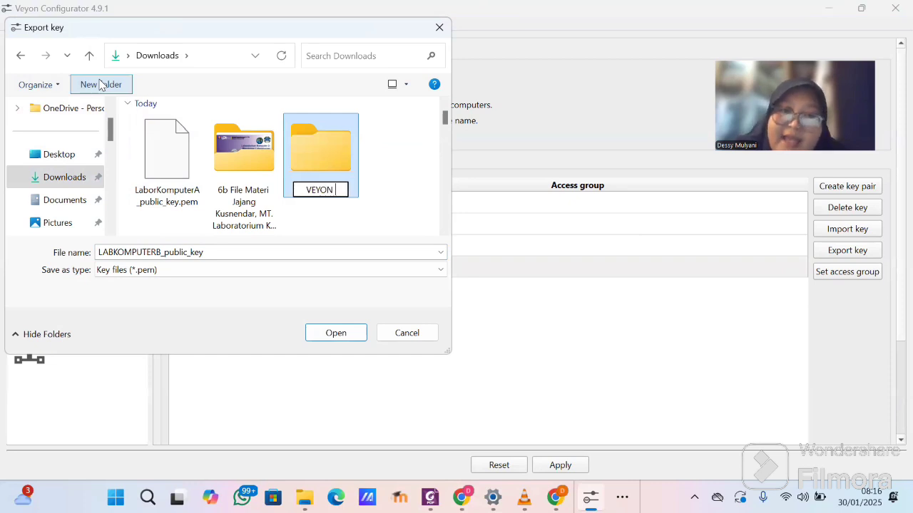
{"action": "type", "text": "VE"}
{"action": "key", "text": "BackSpace"}
{"action": "key", "text": "BackSpace"}
{"action": "type", "text": "CLIN"}
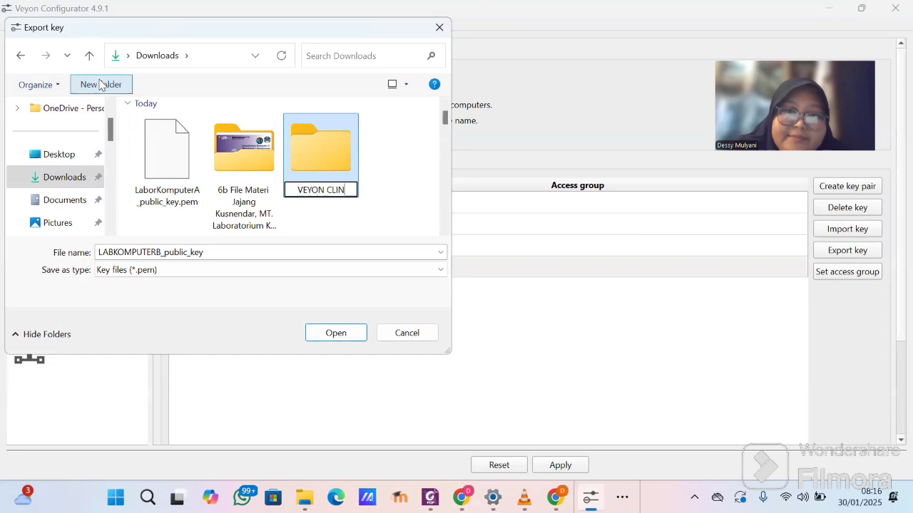
{"action": "key", "text": "BackSpace"}
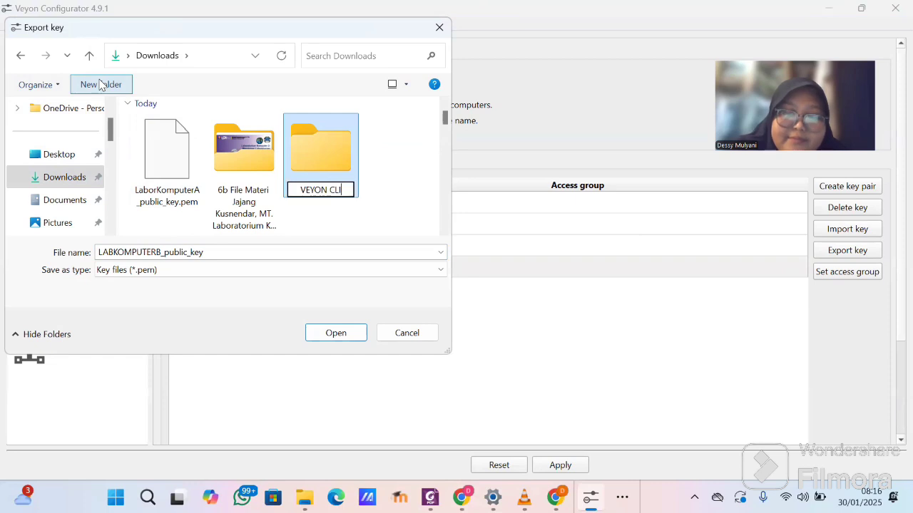
{"action": "type", "text": "ENT"}
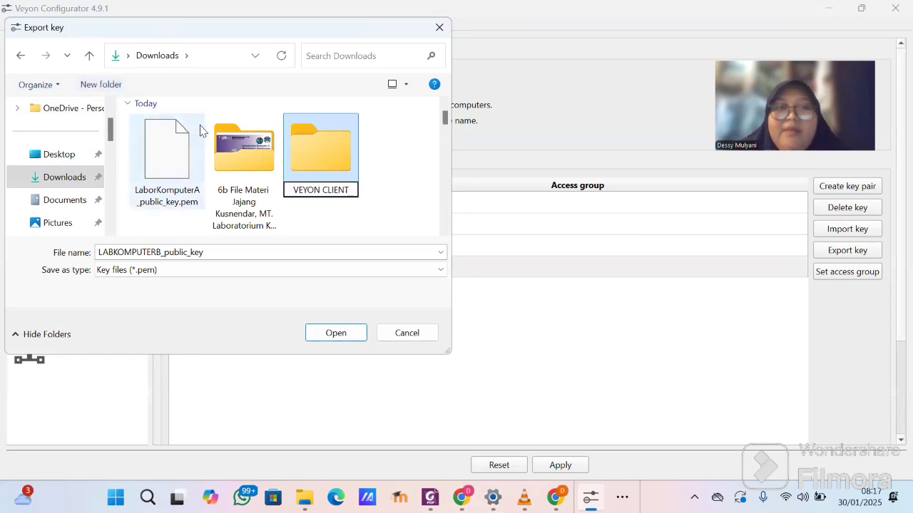
{"action": "left_click", "coordinate": [310, 334]}
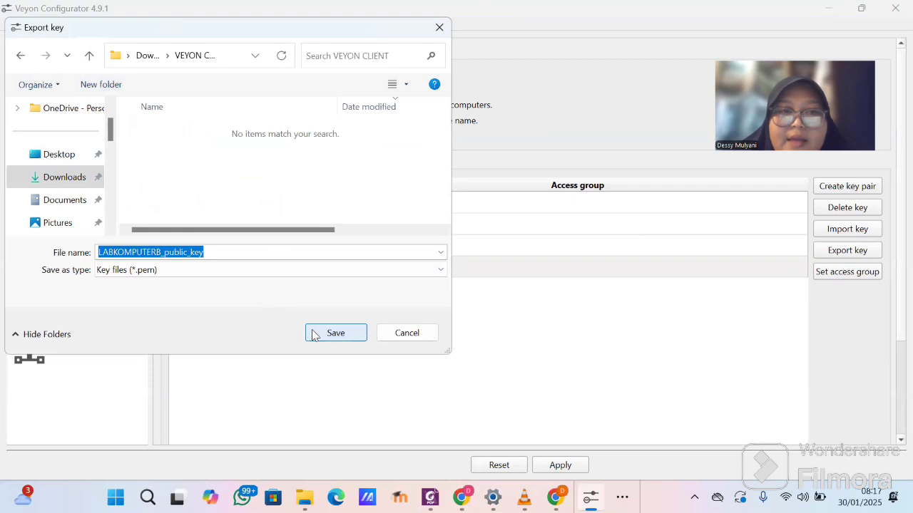
Step: Save the exported key as LABKOMPUTERB_public_key in the VEYON CLIENT folder and dismiss the export notice
{"action": "left_click", "coordinate": [329, 337]}
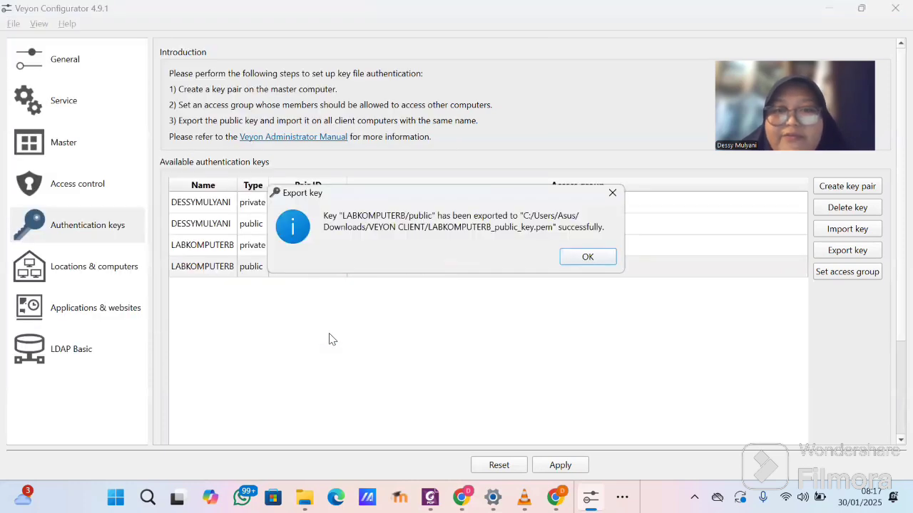
{"action": "left_click", "coordinate": [584, 260]}
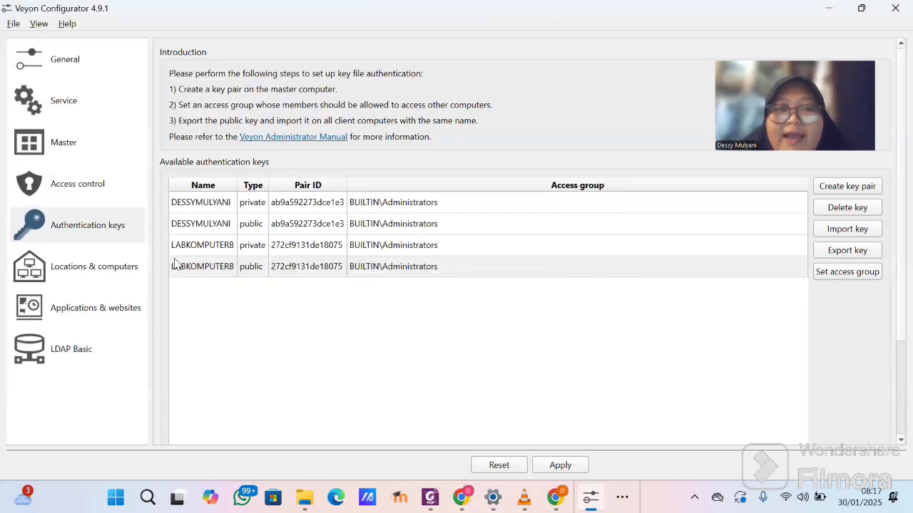
Step: Add a new location to the builtin directory in the Locations & computers settings
{"action": "left_click", "coordinate": [99, 274]}
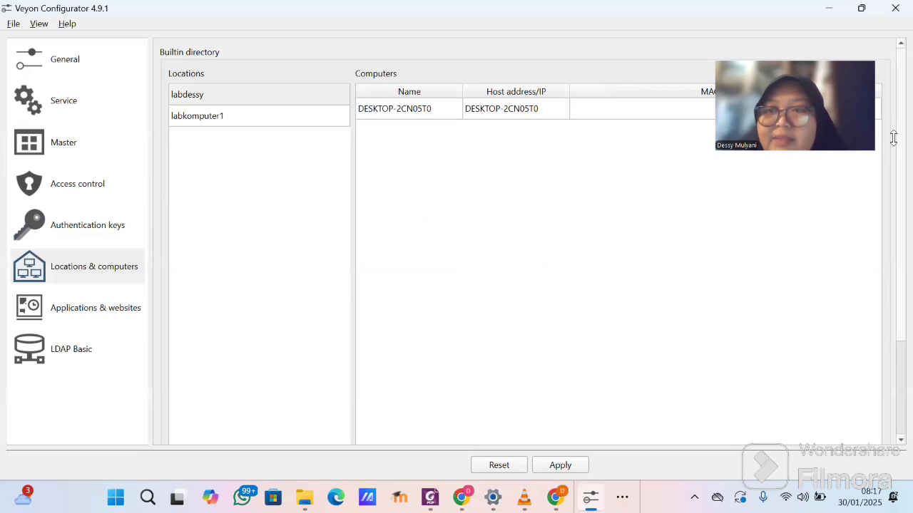
{"action": "scroll", "coordinate": [894, 138], "scroll_direction": "down", "scroll_amount": 3}
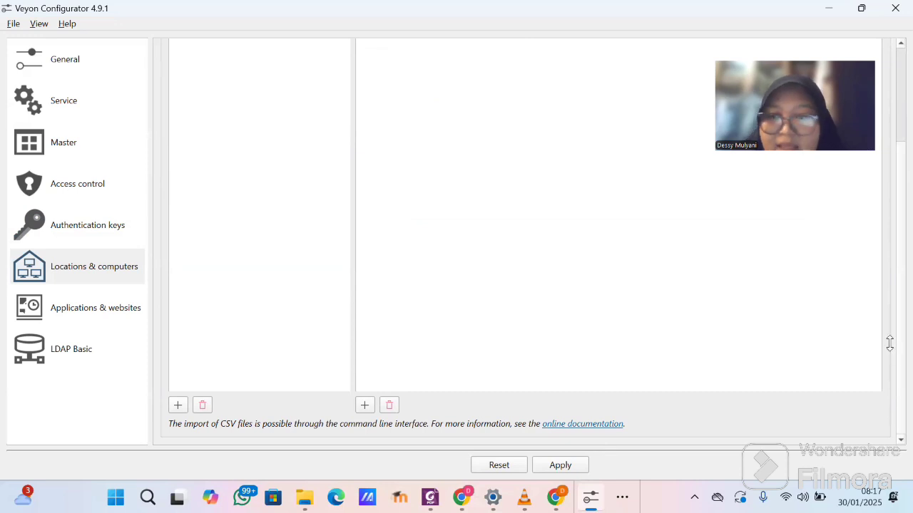
{"action": "scroll", "coordinate": [894, 342], "scroll_direction": "up", "scroll_amount": 3}
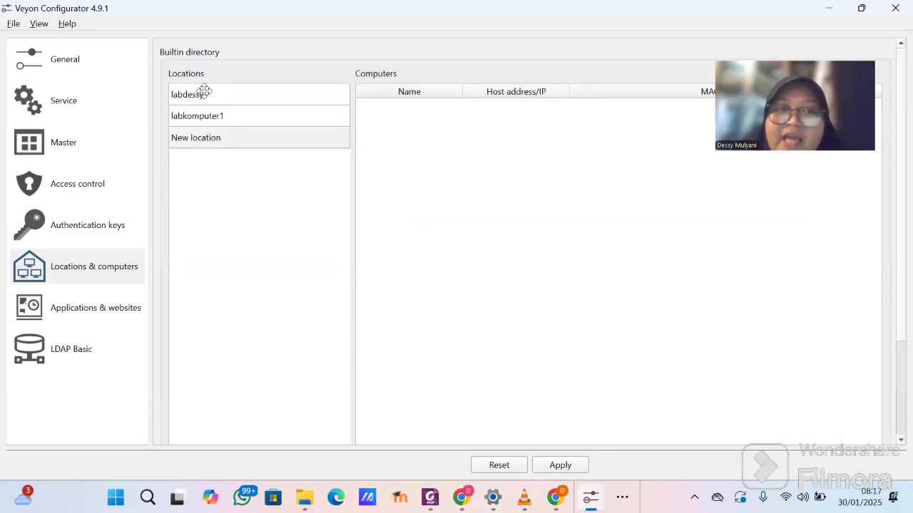
Step: Rename the new location as LABKOMPUTERB
{"action": "left_click", "coordinate": [243, 137]}
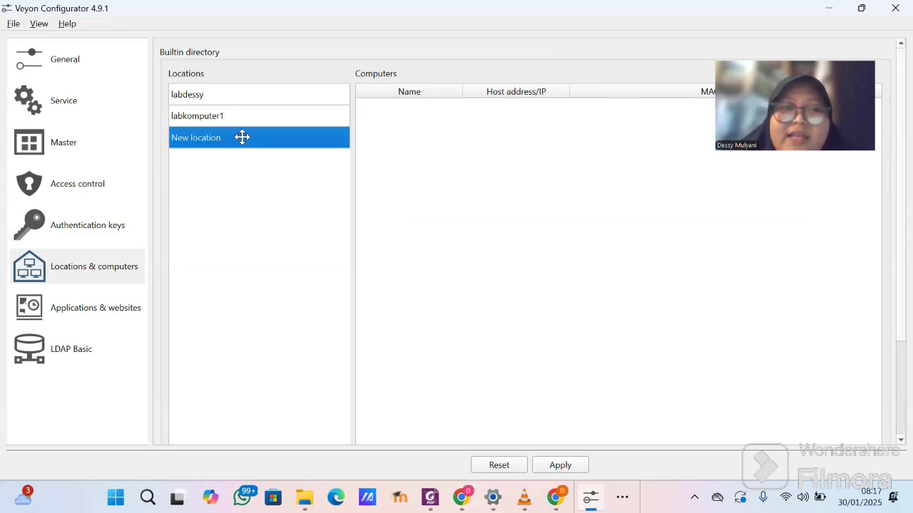
{"action": "double_click", "coordinate": [243, 138]}
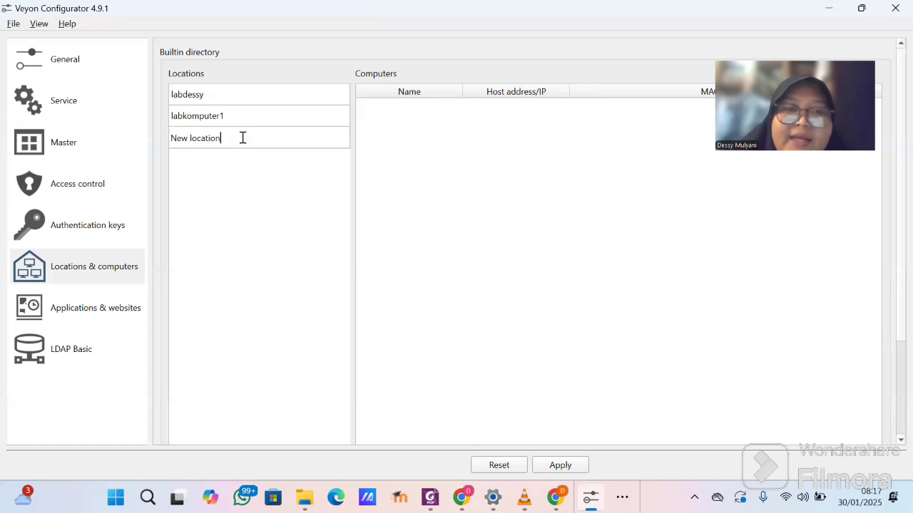
{"action": "key", "text": "BackSpace"}
{"action": "key", "text": "BackSpace"}
{"action": "key", "text": "BackSpace"}
{"action": "key", "text": "BackSpace"}
{"action": "key", "text": "BackSpace"}
{"action": "key", "text": "BackSpace"}
{"action": "key", "text": "BackSpace"}
{"action": "key", "text": "BackSpace"}
{"action": "key", "text": "BackSpace"}
{"action": "key", "text": "BackSpace"}
{"action": "key", "text": "BackSpace"}
{"action": "key", "text": "BackSpace"}
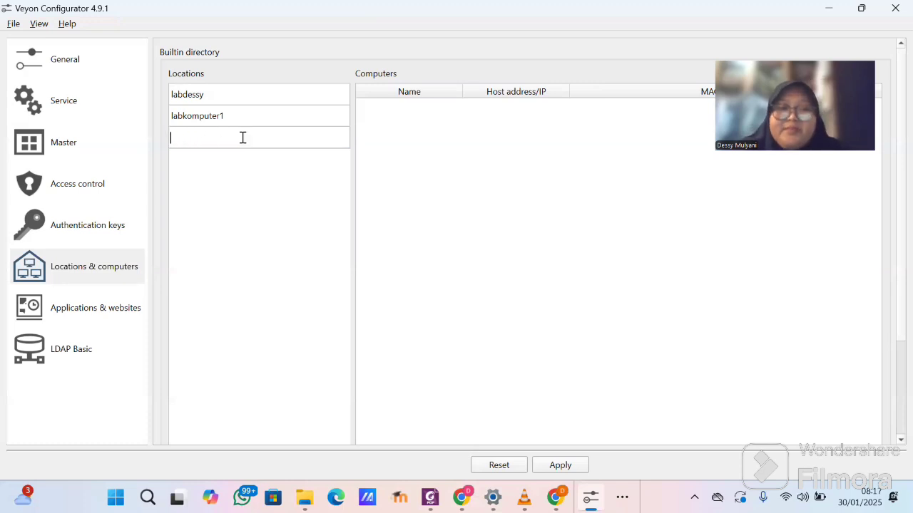
{"action": "type", "text": "L"}
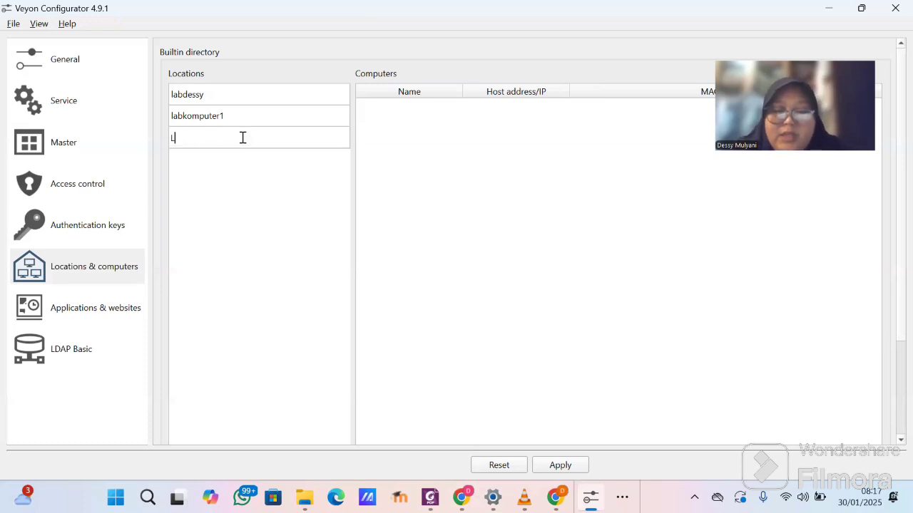
{"action": "type", "text": "ABKOMP"}
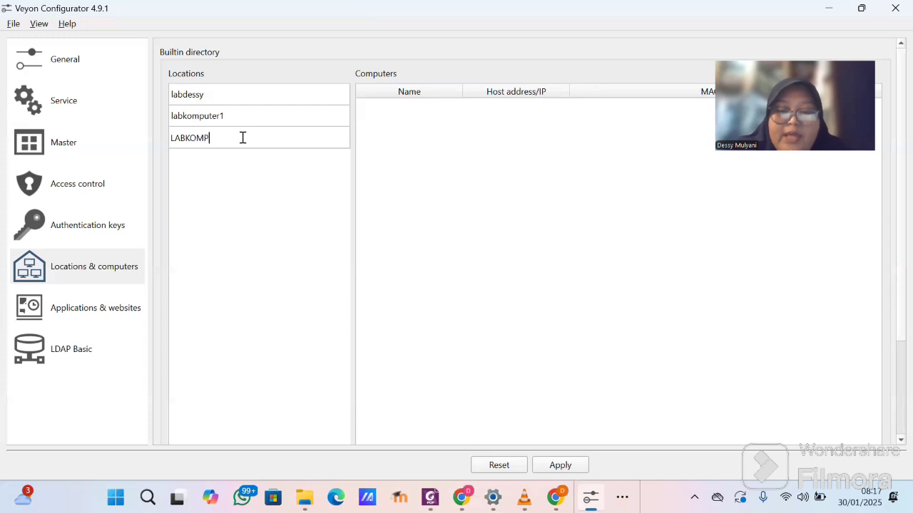
{"action": "type", "text": "UTERB"}
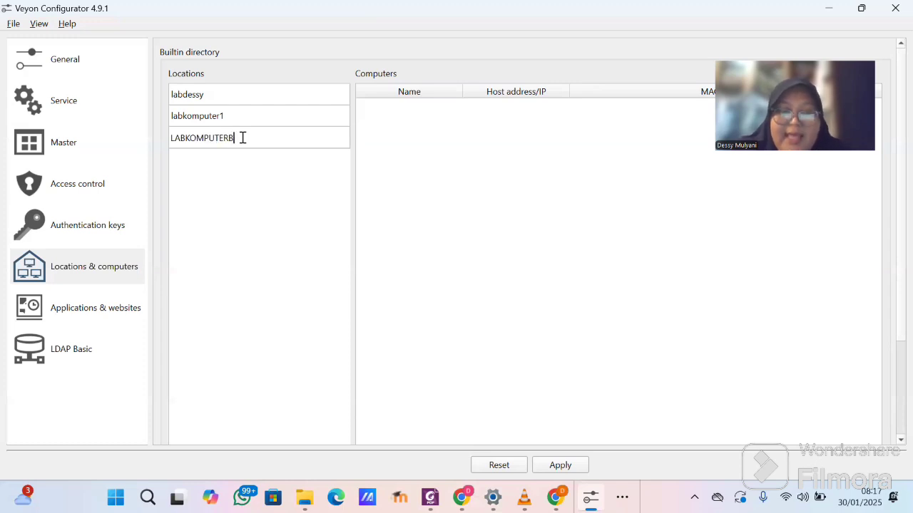
{"action": "left_click", "coordinate": [489, 179]}
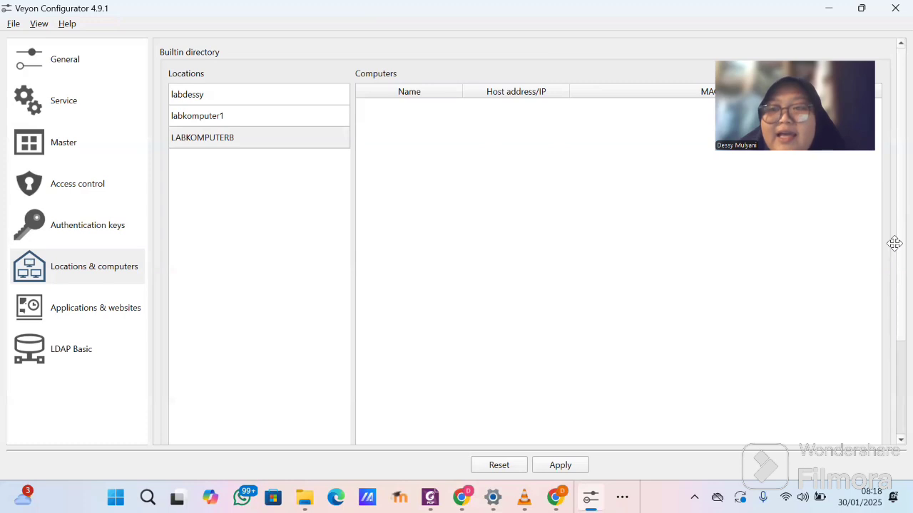
Step: Add a new computer entry to the LABKOMPUTERB location and remove the surplus second entry
{"action": "left_click_drag", "start_coordinate": [897, 249], "coordinate": [896, 376]}
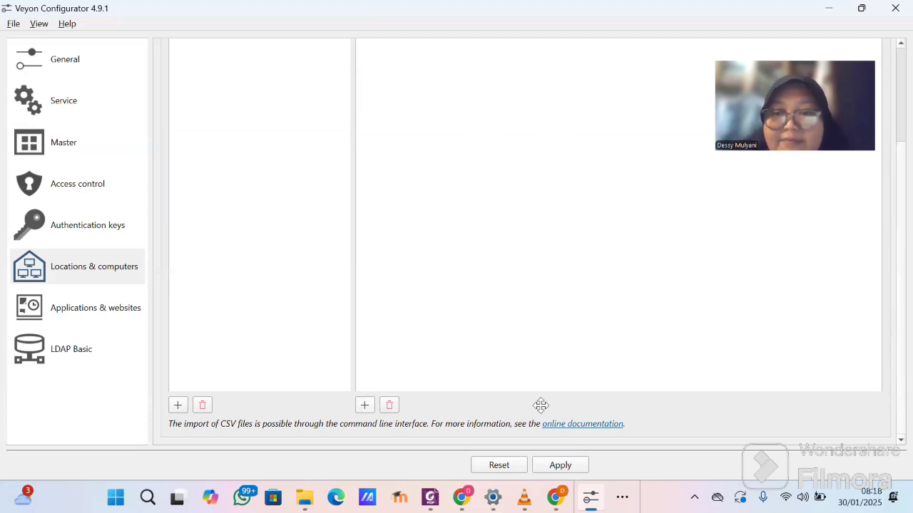
{"action": "left_click_drag", "start_coordinate": [899, 144], "coordinate": [881, 30]}
{"action": "left_click", "coordinate": [390, 135]}
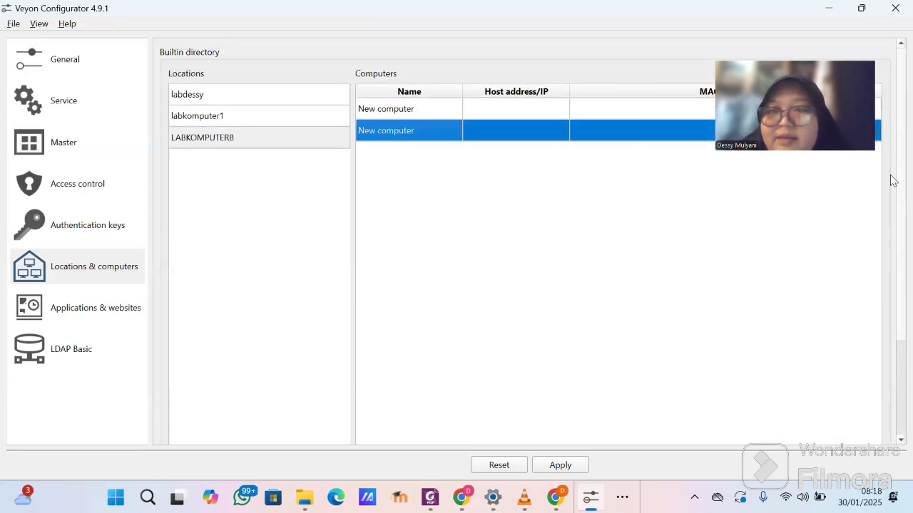
{"action": "scroll", "coordinate": [893, 235], "scroll_direction": "down", "scroll_amount": 3}
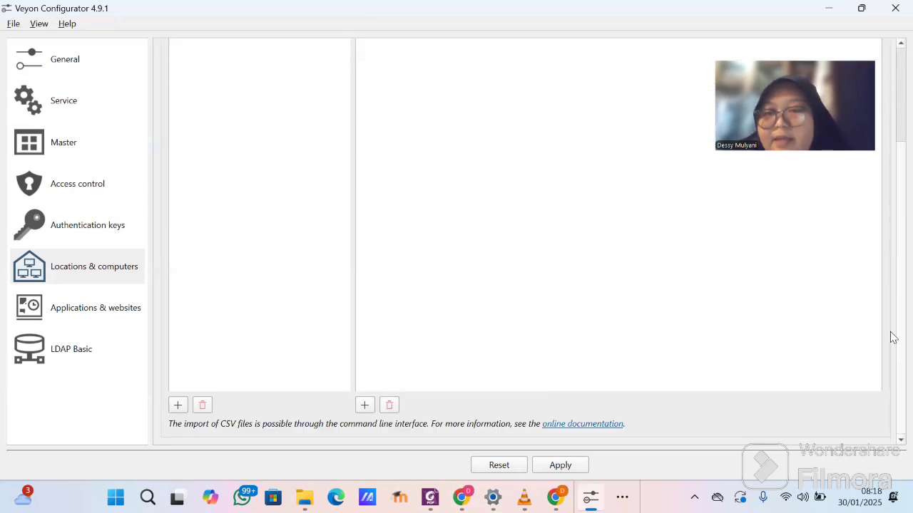
{"action": "scroll", "coordinate": [892, 342], "scroll_direction": "up", "scroll_amount": 3}
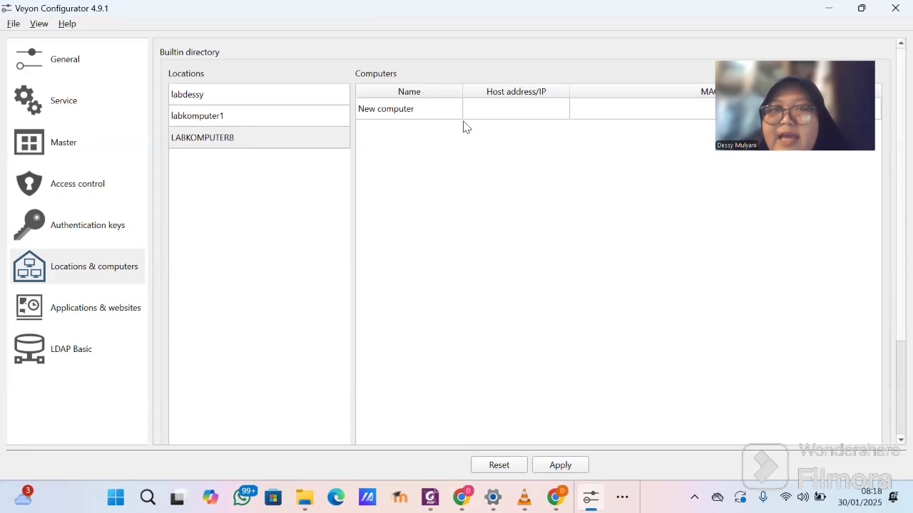
Step: Name the new computer in the LABKOMPUTERB location DESKTOP-2CN05T0
{"action": "left_click", "coordinate": [400, 111]}
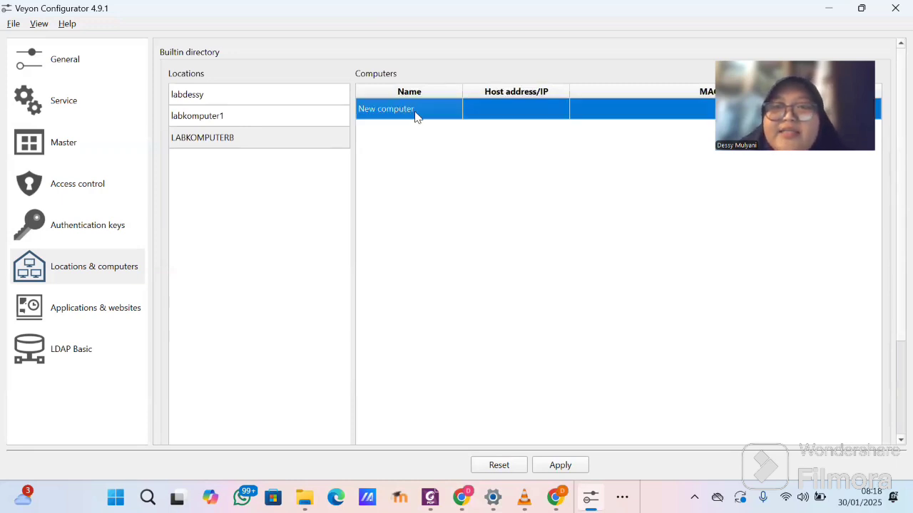
{"action": "double_click", "coordinate": [416, 110]}
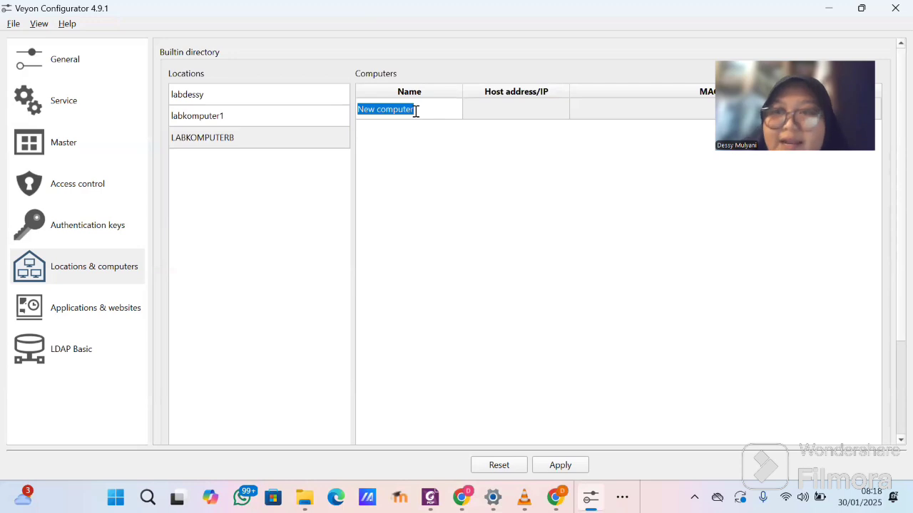
{"action": "type", "text": "DESI"}
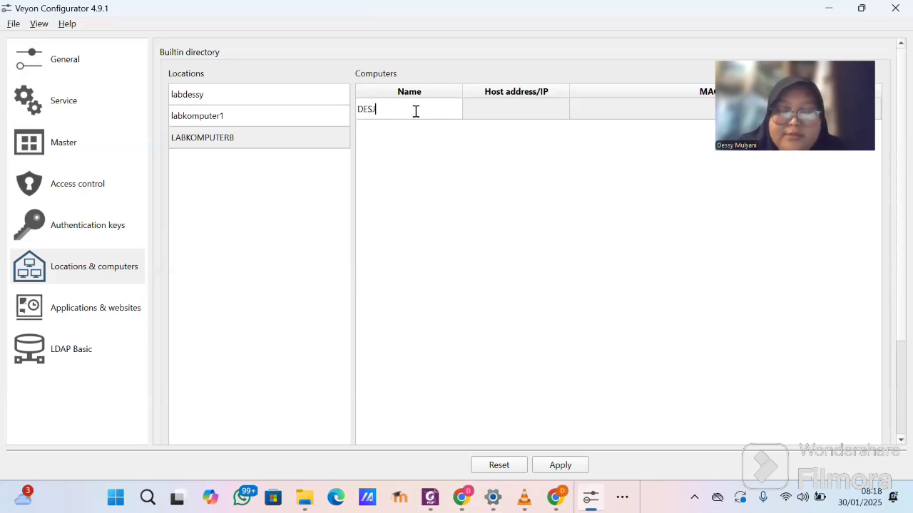
{"action": "key", "text": "BackSpace"}
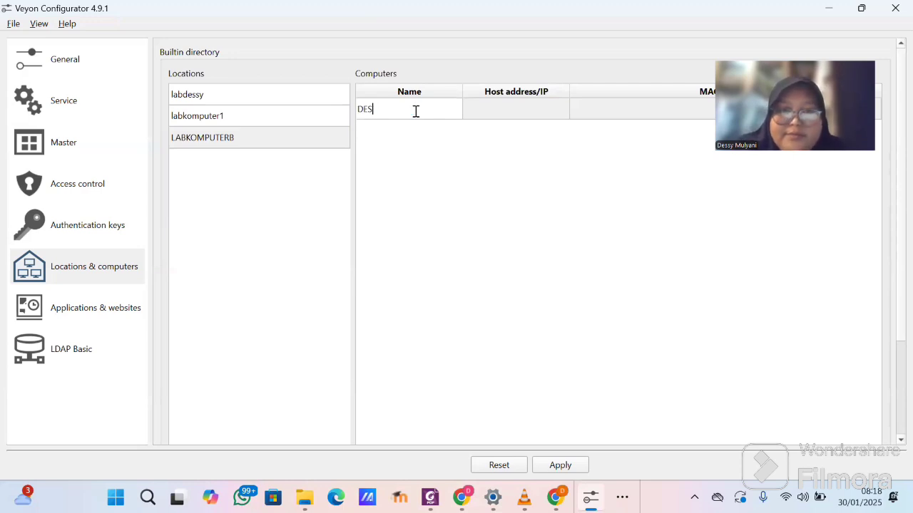
{"action": "type", "text": "KTO"}
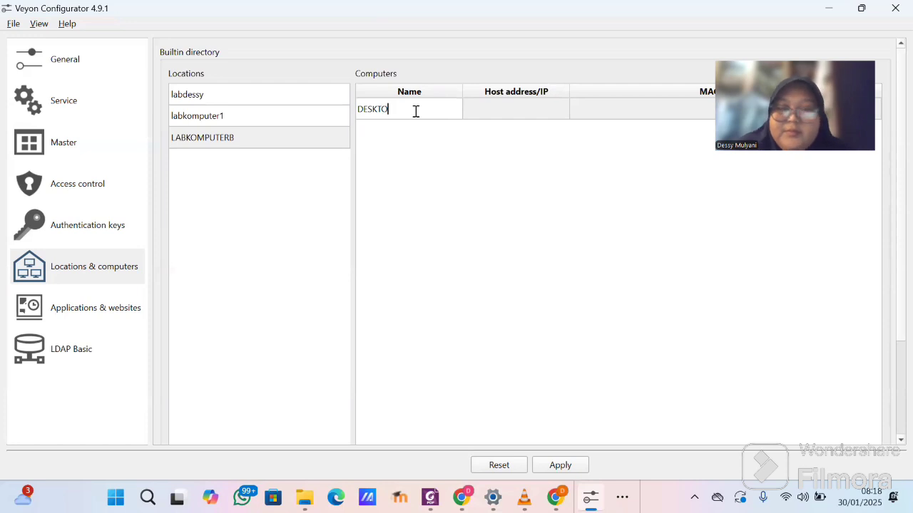
{"action": "type", "text": "P-"}
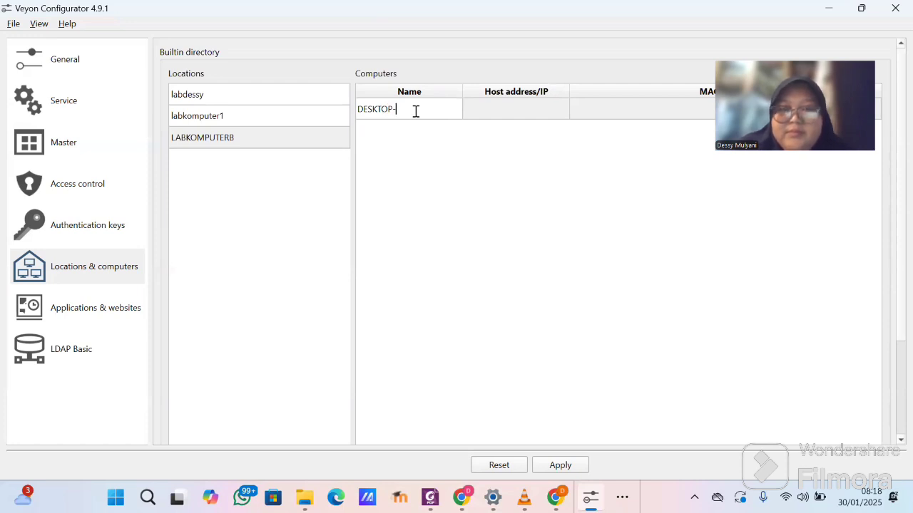
{"action": "type", "text": "2C"}
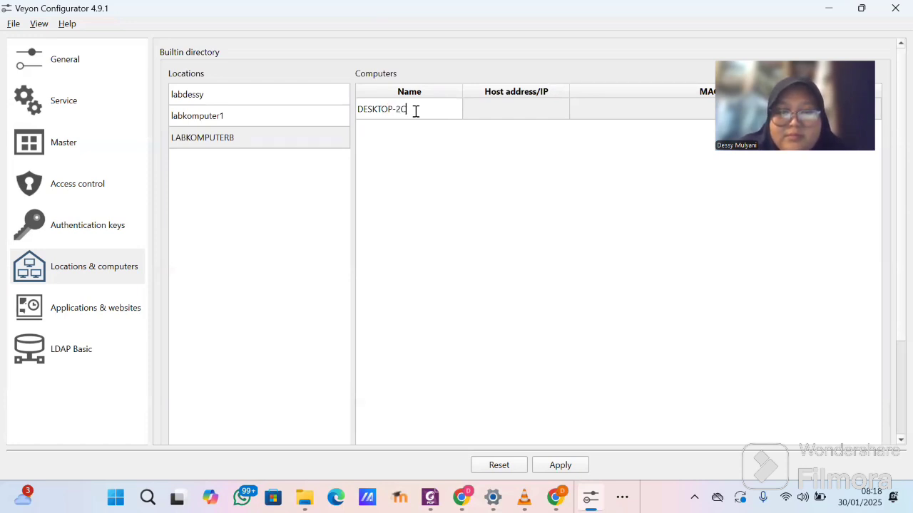
{"action": "type", "text": "N05"}
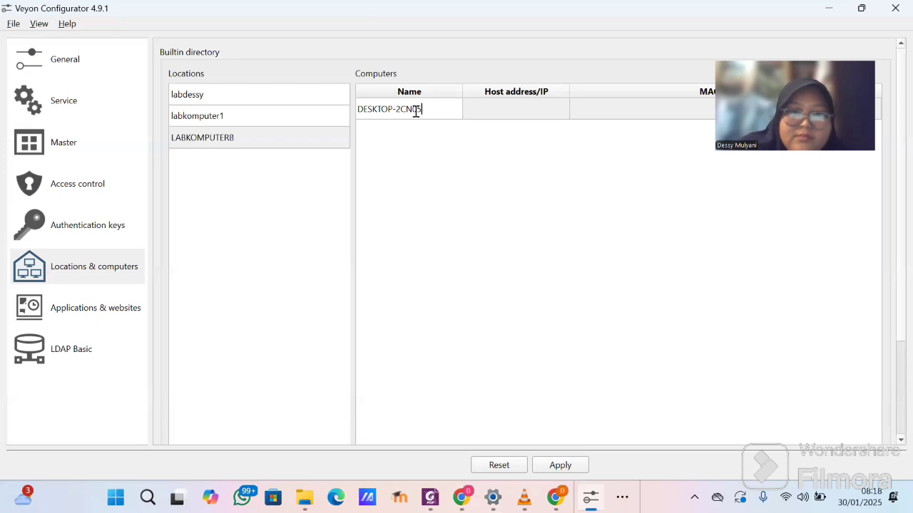
{"action": "type", "text": "T0"}
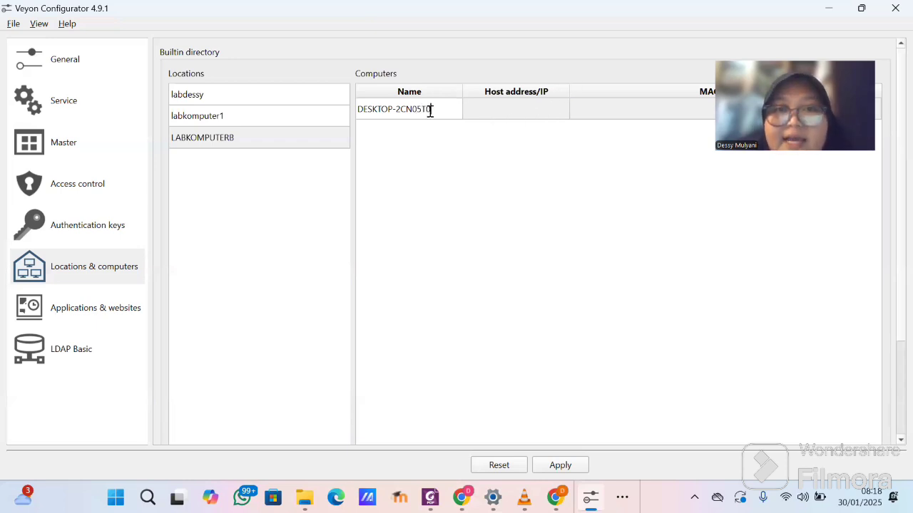
Step: Copy the computer's name DESKTOP-2CN05T0 and enter it as its host address
{"action": "left_click_drag", "start_coordinate": [432, 110], "coordinate": [347, 112]}
{"action": "key", "text": "ctrl+c"}
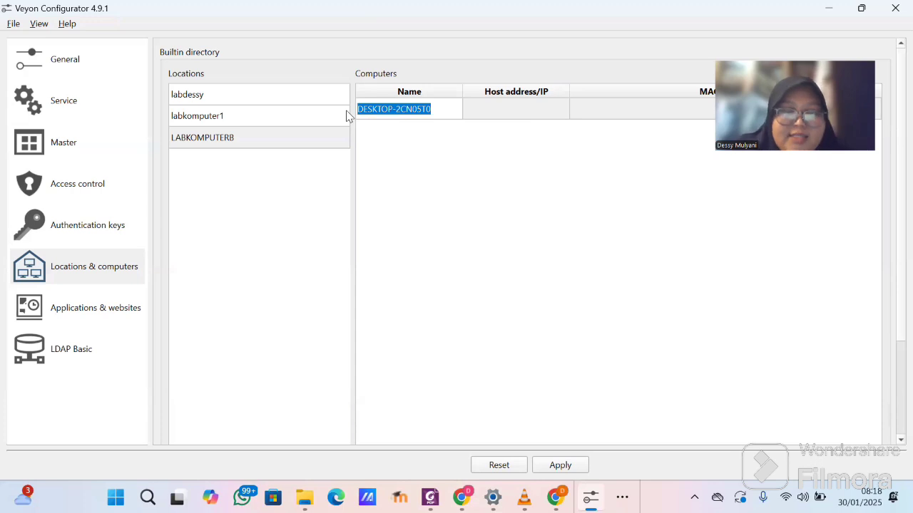
{"action": "left_click", "coordinate": [545, 162]}
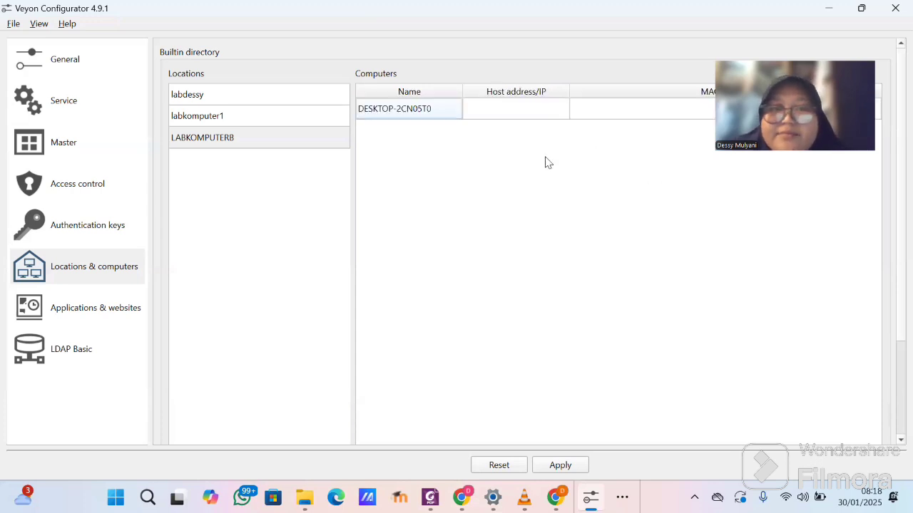
{"action": "left_click", "coordinate": [520, 115]}
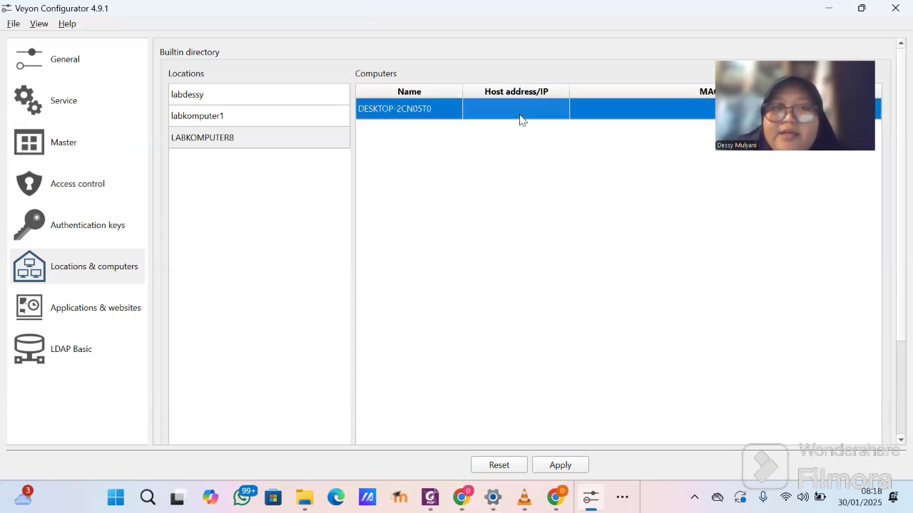
{"action": "double_click", "coordinate": [521, 115]}
{"action": "key", "text": "ctrl+v"}
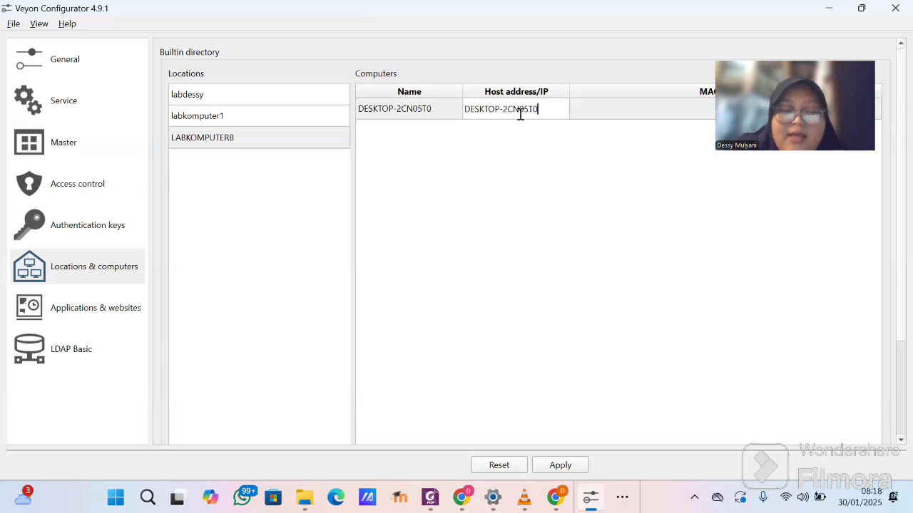
{"action": "left_click", "coordinate": [492, 189]}
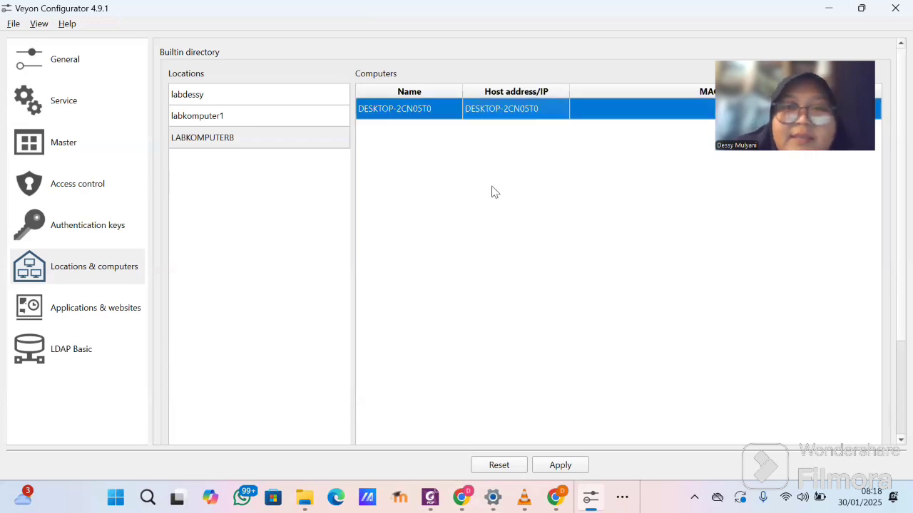
Step: Check the computers assigned to the two older locations, then those assigned to LABKOMPUTERB
{"action": "left_click", "coordinate": [199, 119]}
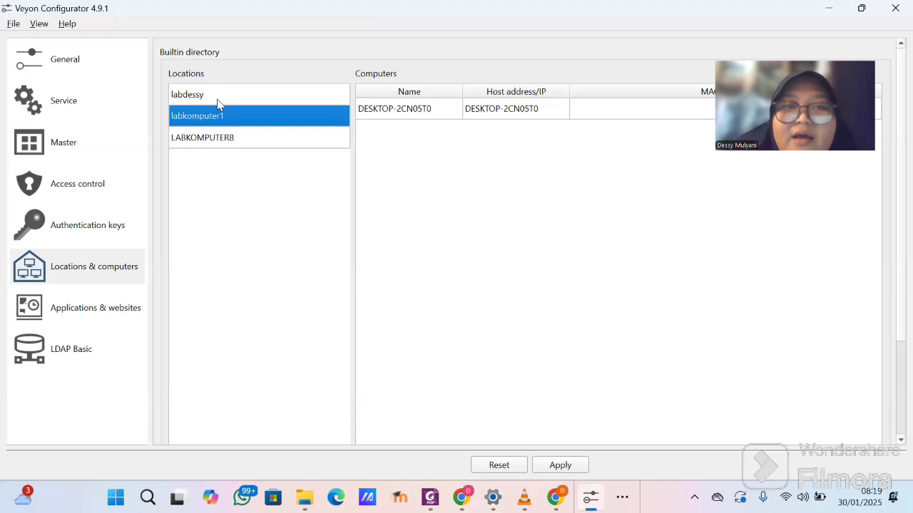
{"action": "left_click", "coordinate": [219, 100]}
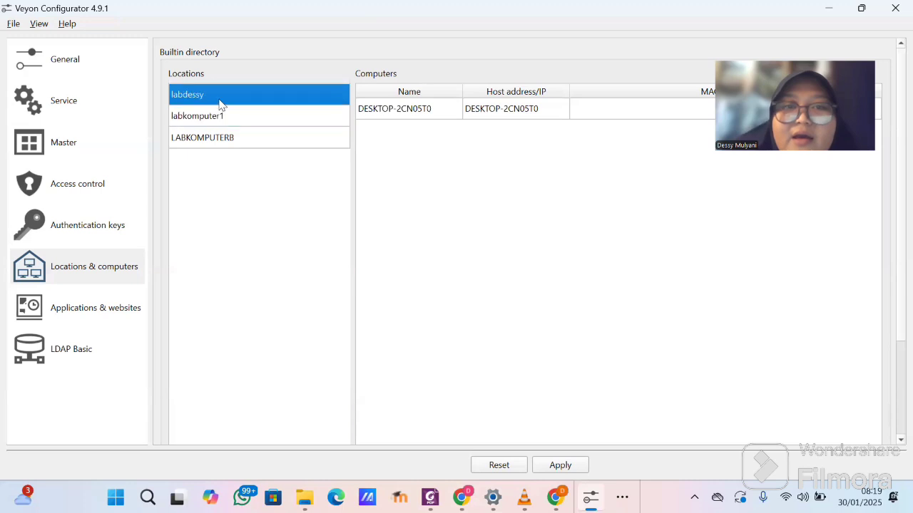
{"action": "left_click", "coordinate": [239, 143]}
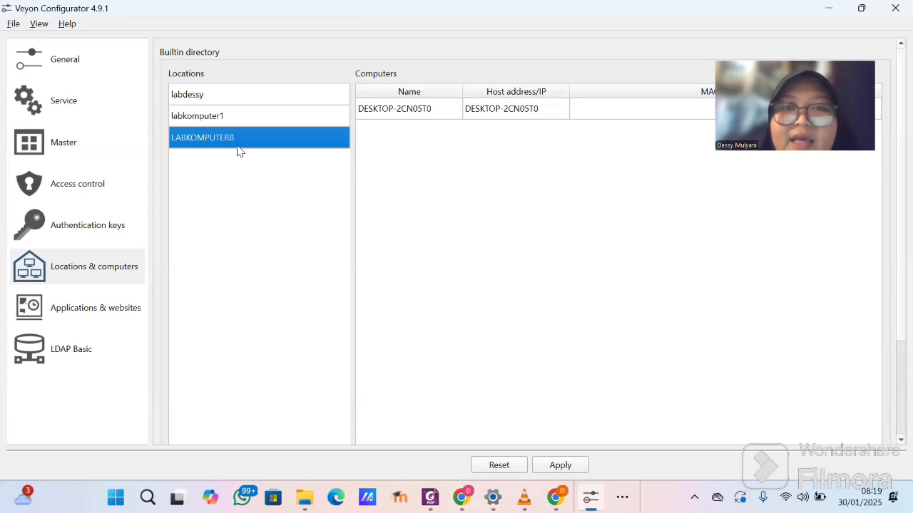